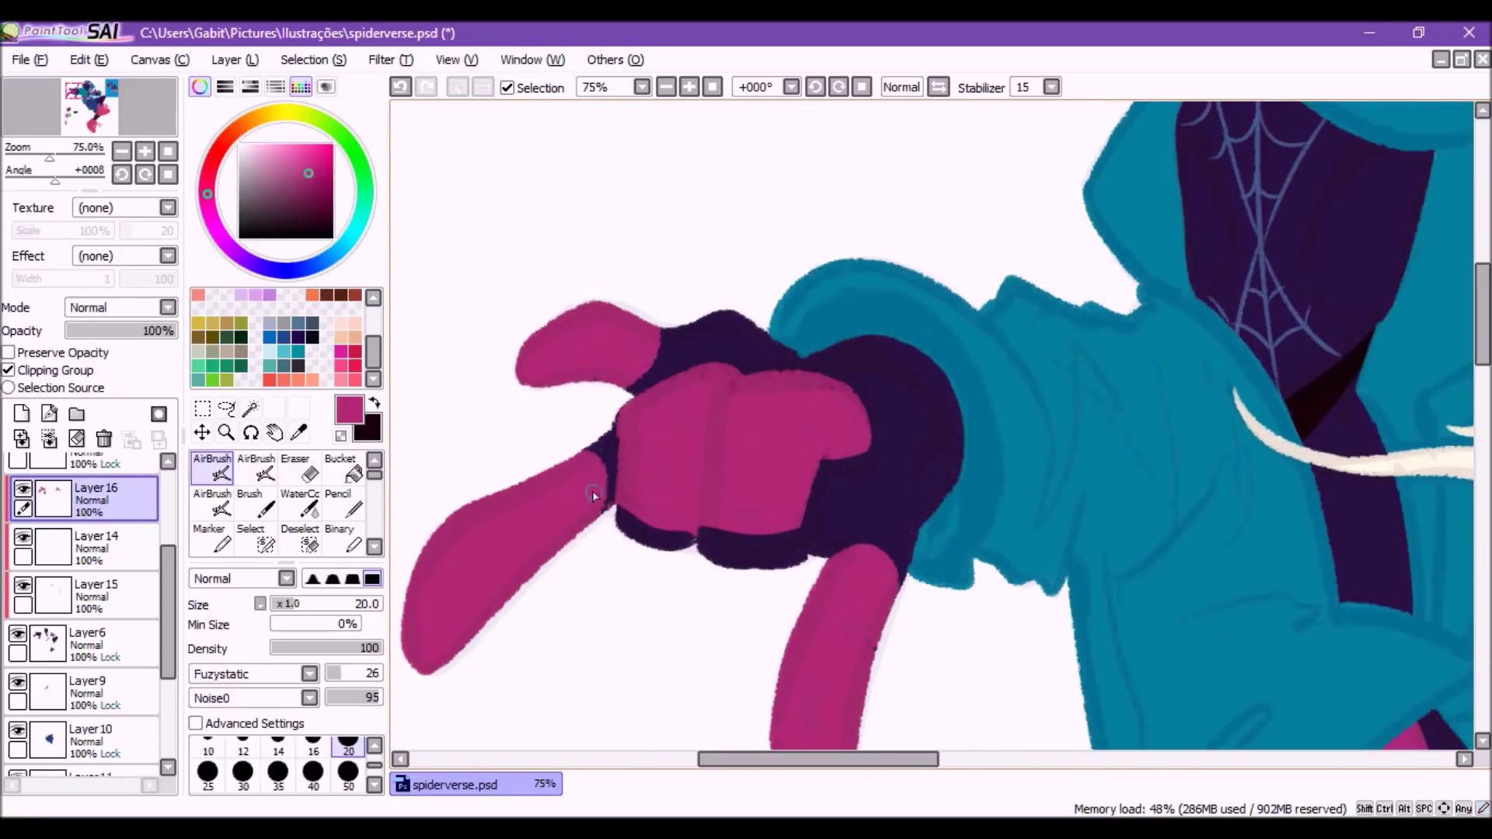
# Paint magenta outlines around both eyes of the mask on Layer16
pyautogui.click(666, 87)
pyautogui.scroll(3, 777, 388)
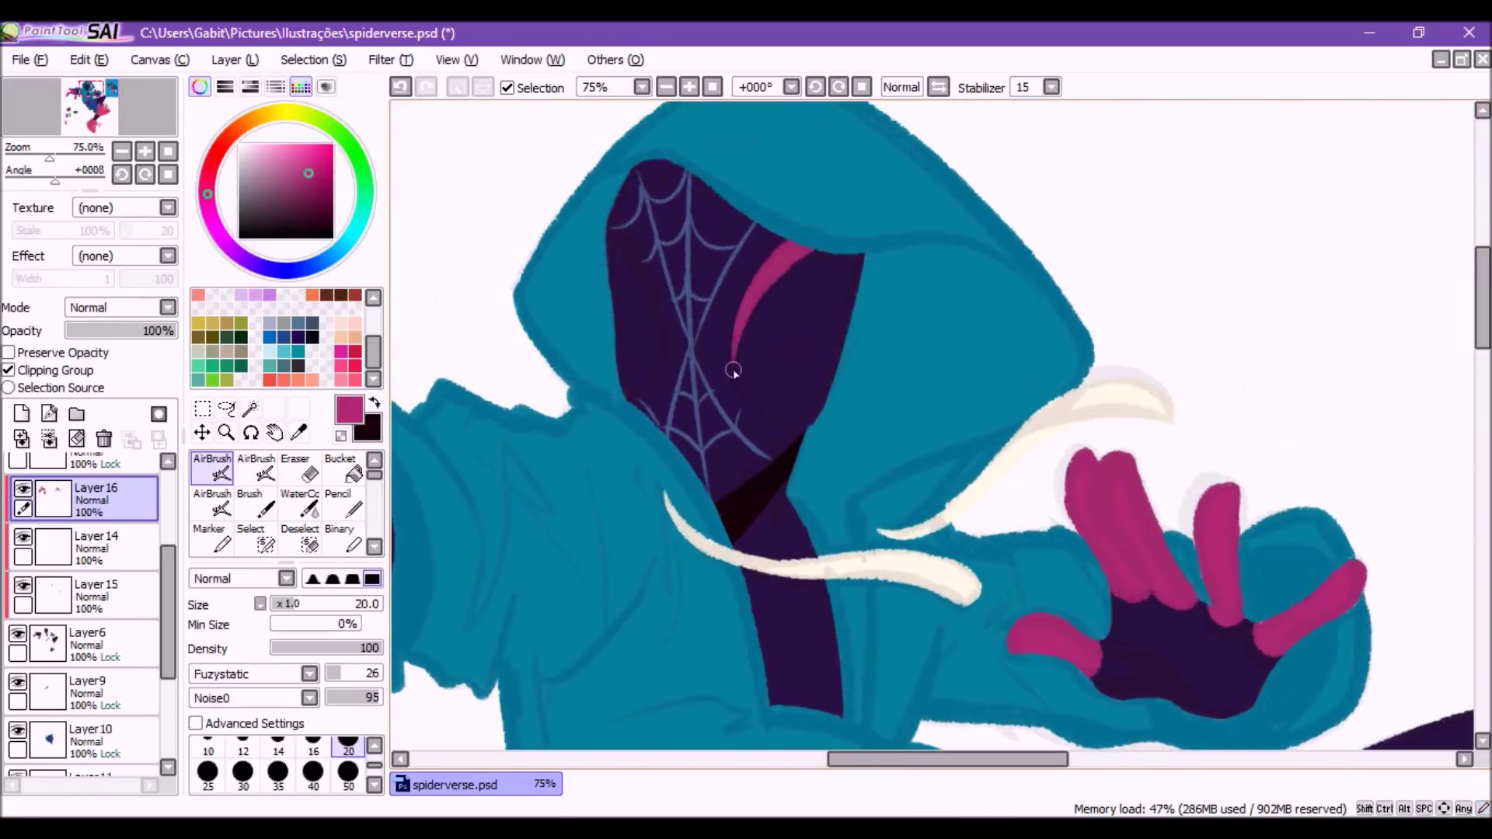
pyautogui.press('[')
pyautogui.press('[')
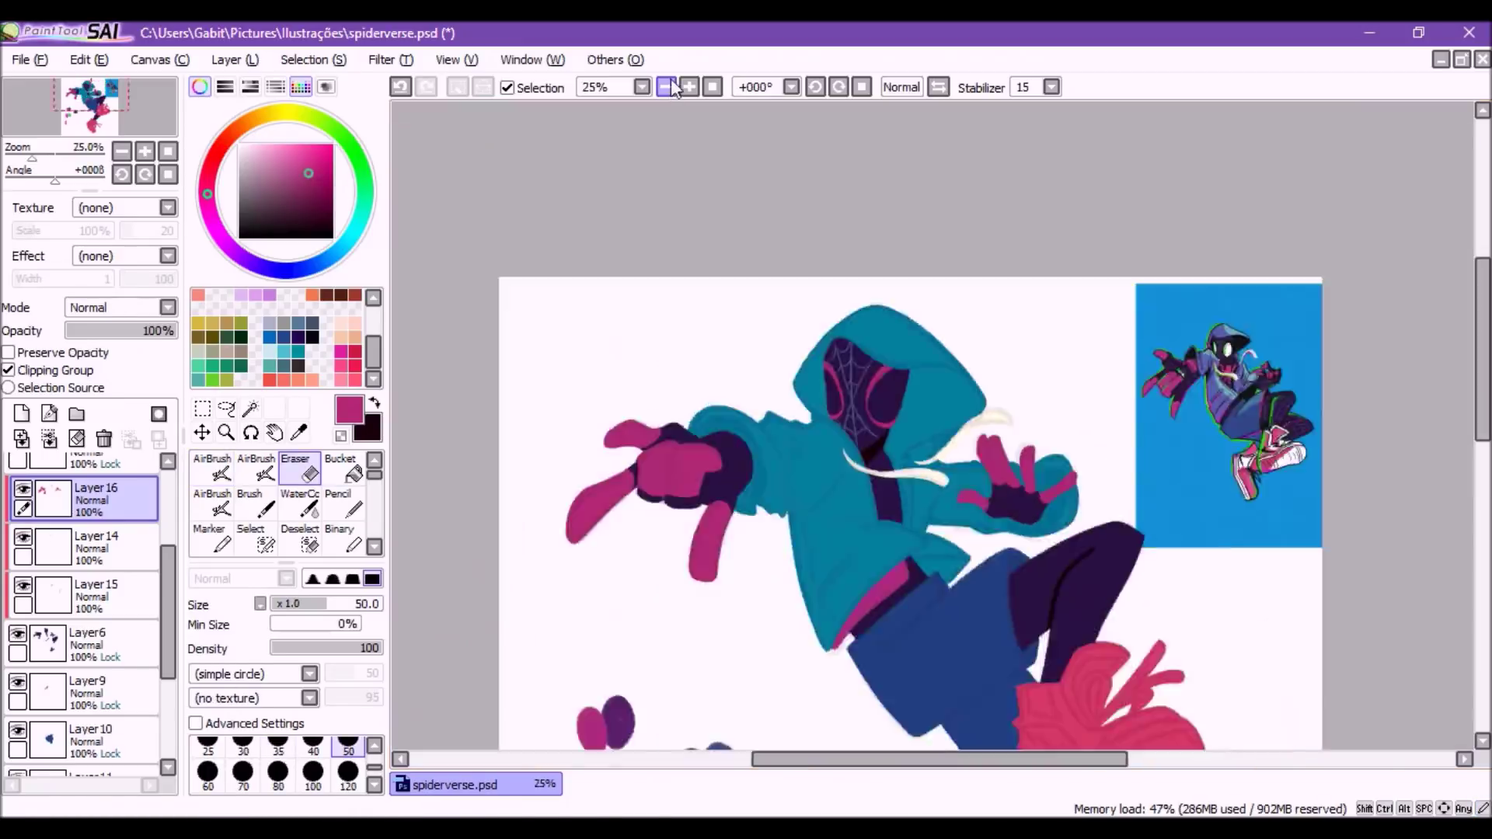
# Fill both mask eyes with cream on a new clipped layer beneath Layer16 and clean up their edges with the Eraser
pyautogui.click(21, 414)
pyautogui.click(354, 324)
pyautogui.moveTo(762, 288); pyautogui.dragTo(773, 404)
pyautogui.moveTo(847, 264); pyautogui.dragTo(812, 389)
pyautogui.moveTo(805, 256); pyautogui.dragTo(808, 346)
pyautogui.moveTo(637, 257)
pyautogui.mouseDown()
pyautogui.moveTo(633, 365)
pyautogui.moveTo(652, 389)
pyautogui.mouseUp()
pyautogui.click(23, 488)
pyautogui.press('e')
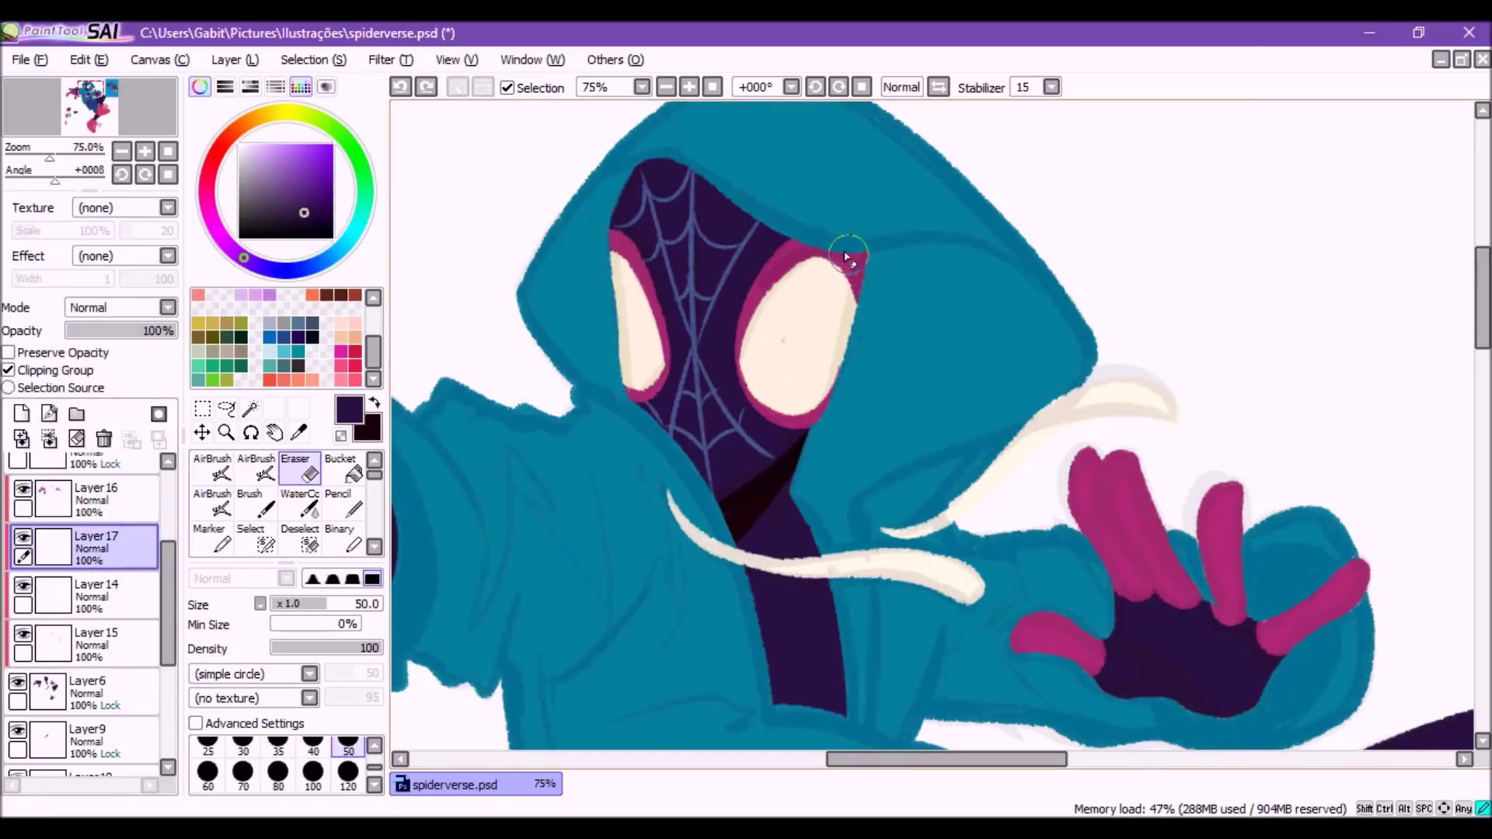
# Paint the outside of the hood magenta with the AirBrush on a new layer clipped to the jacket layer, Layer7
pyautogui.click(665, 87)
pyautogui.click(688, 87)
pyautogui.click(666, 87)
pyautogui.click(689, 87)
pyautogui.click(21, 413)
pyautogui.click(211, 466)
pyautogui.click(688, 87)
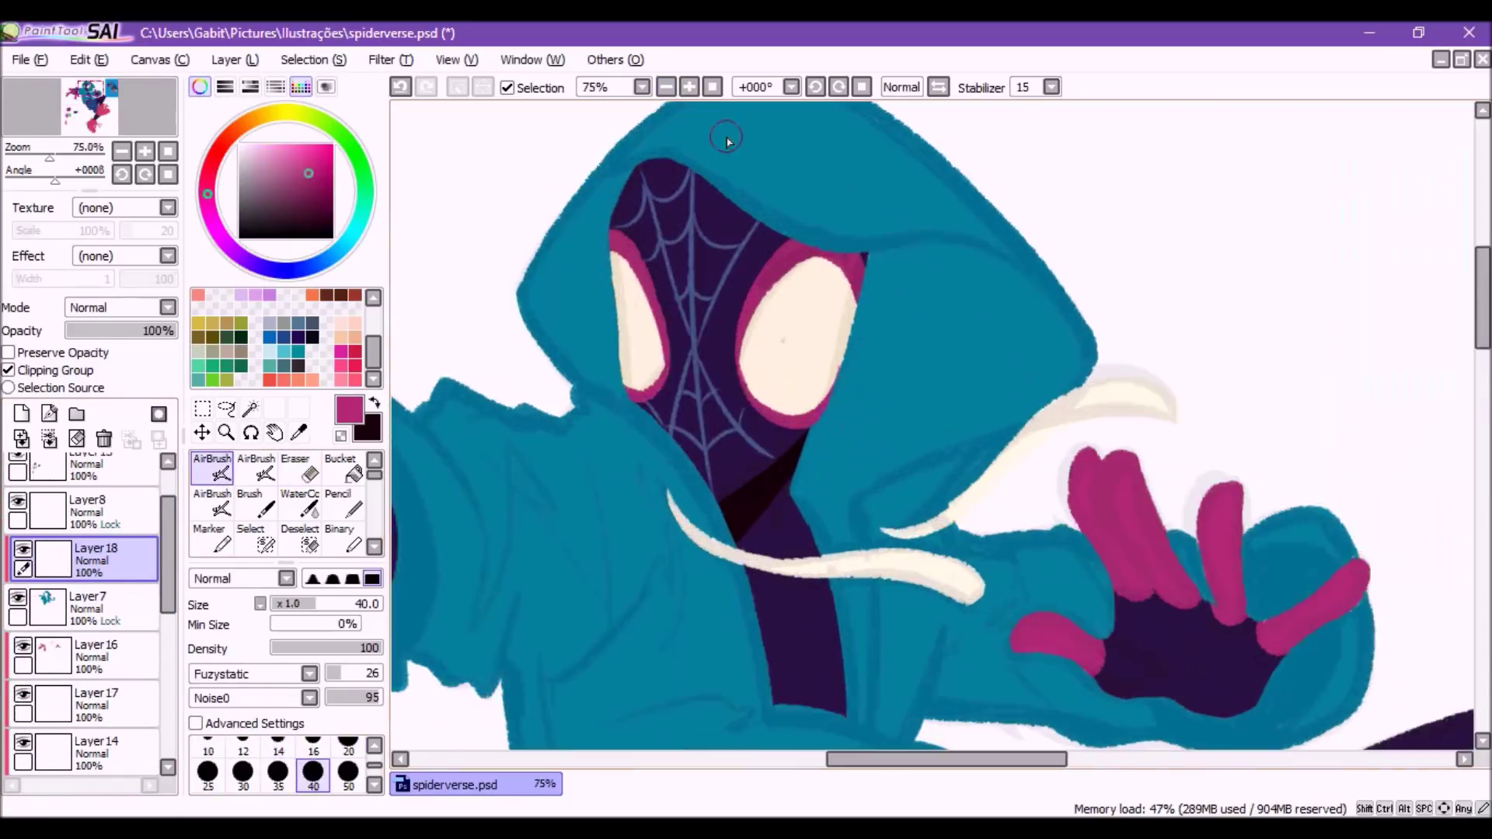
pyautogui.click(666, 87)
pyautogui.click(689, 87)
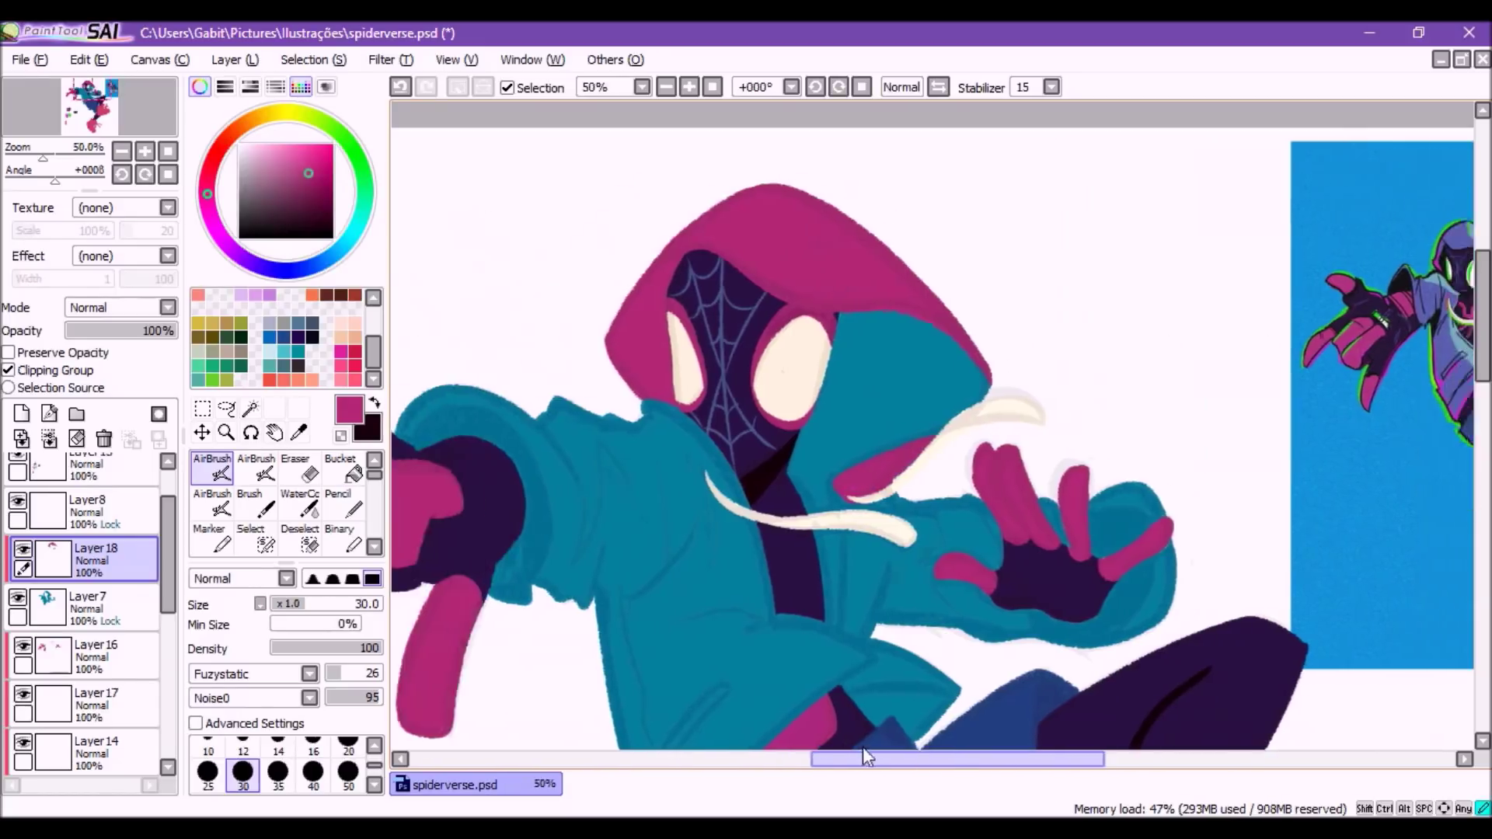
# Refine the hood's two-tone colouring, restoring teal on the inner side next to the narrower eye
pyautogui.click(666, 87)
pyautogui.click(688, 87)
pyautogui.press('x')
pyautogui.press('e')
pyautogui.press('x')
pyautogui.press('e')
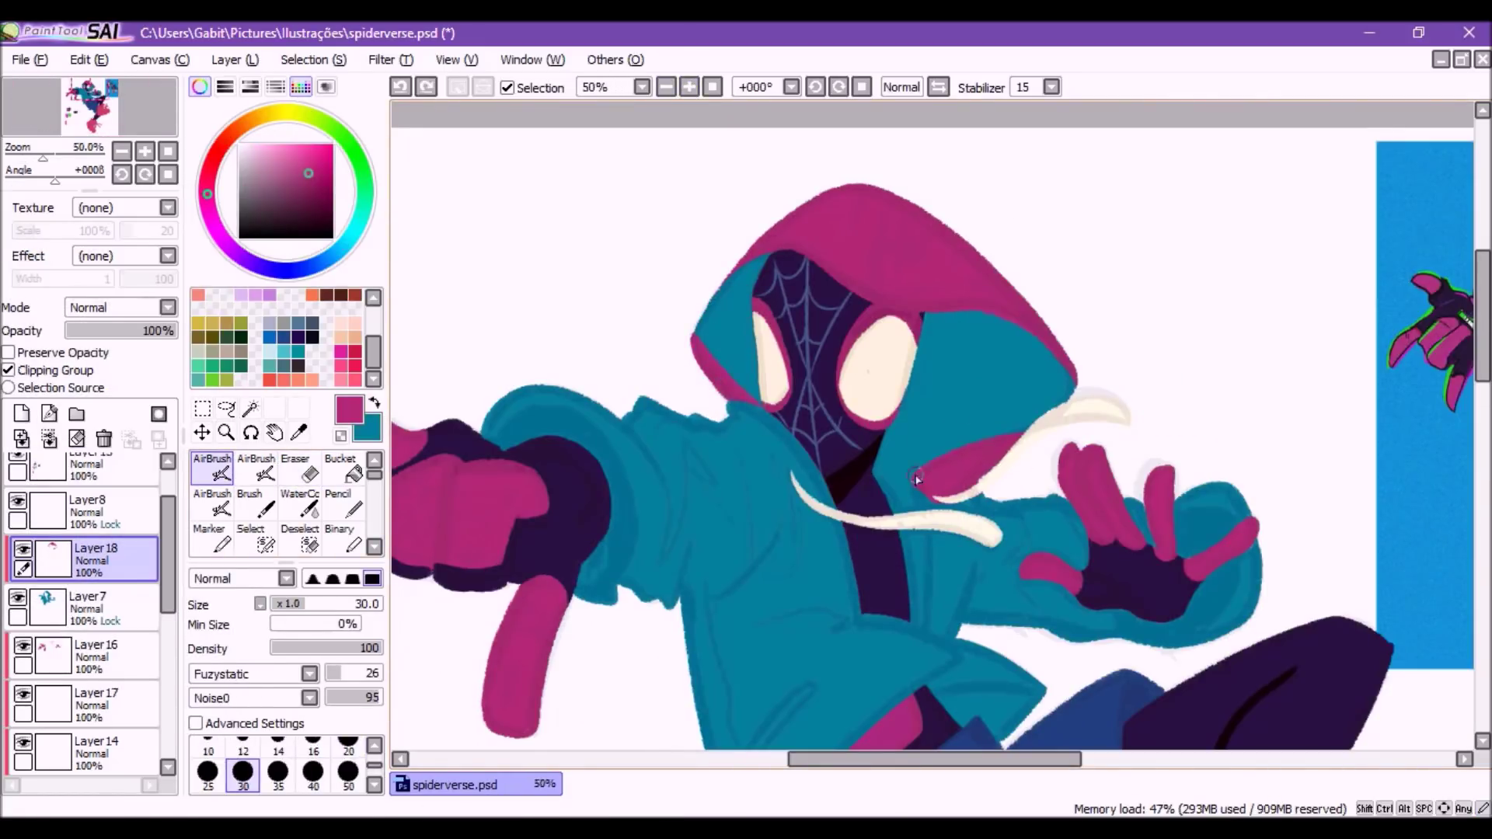
pyautogui.click(666, 87)
pyautogui.click(666, 87)
pyautogui.click(688, 87)
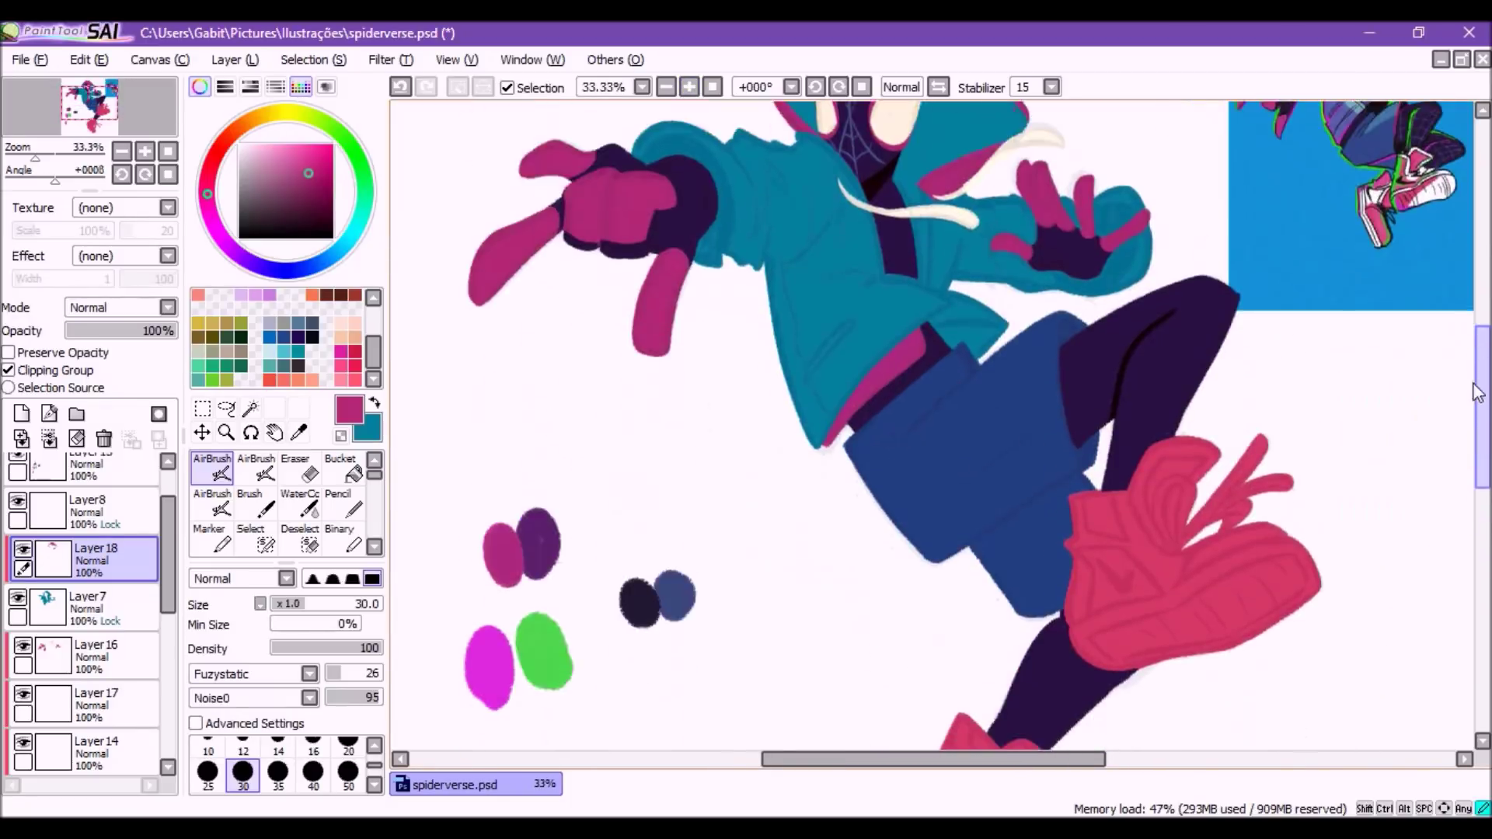
# Paint the lower shoe's sole cream with a size 30 brush on a new layer clipped to Layer11
pyautogui.scroll(-5, 1476, 393)
pyautogui.hscroll(3, 1318, 666)
pyautogui.scroll(1, 1318, 665)
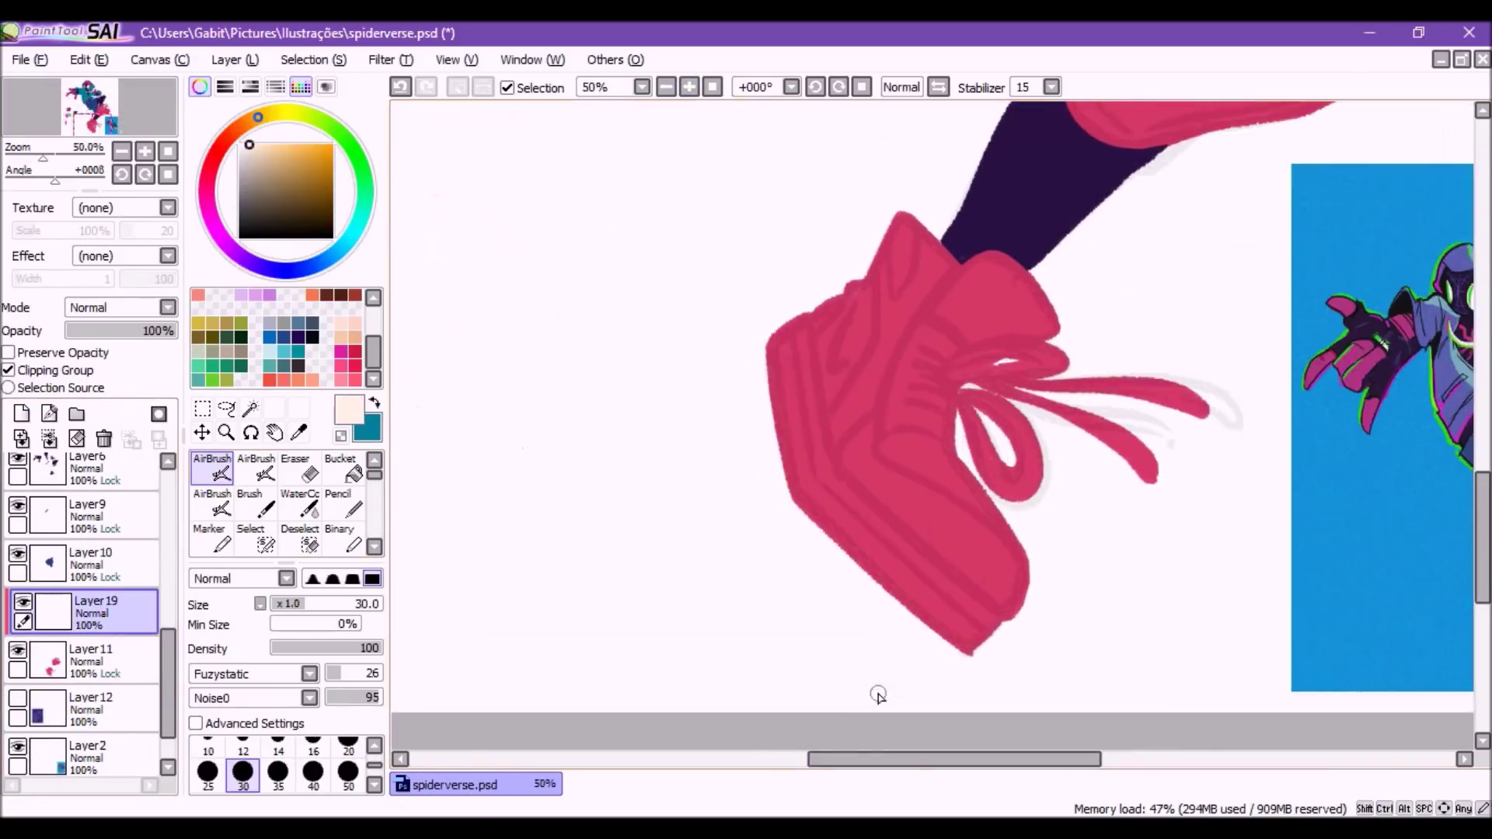
pyautogui.hscroll(3, 878, 694)
pyautogui.moveTo(489, 319)
pyautogui.mouseDown()
pyautogui.moveTo(519, 305)
pyautogui.moveTo(614, 575)
pyautogui.moveTo(721, 647)
pyautogui.moveTo(657, 626)
pyautogui.moveTo(684, 648)
pyautogui.mouseUp()
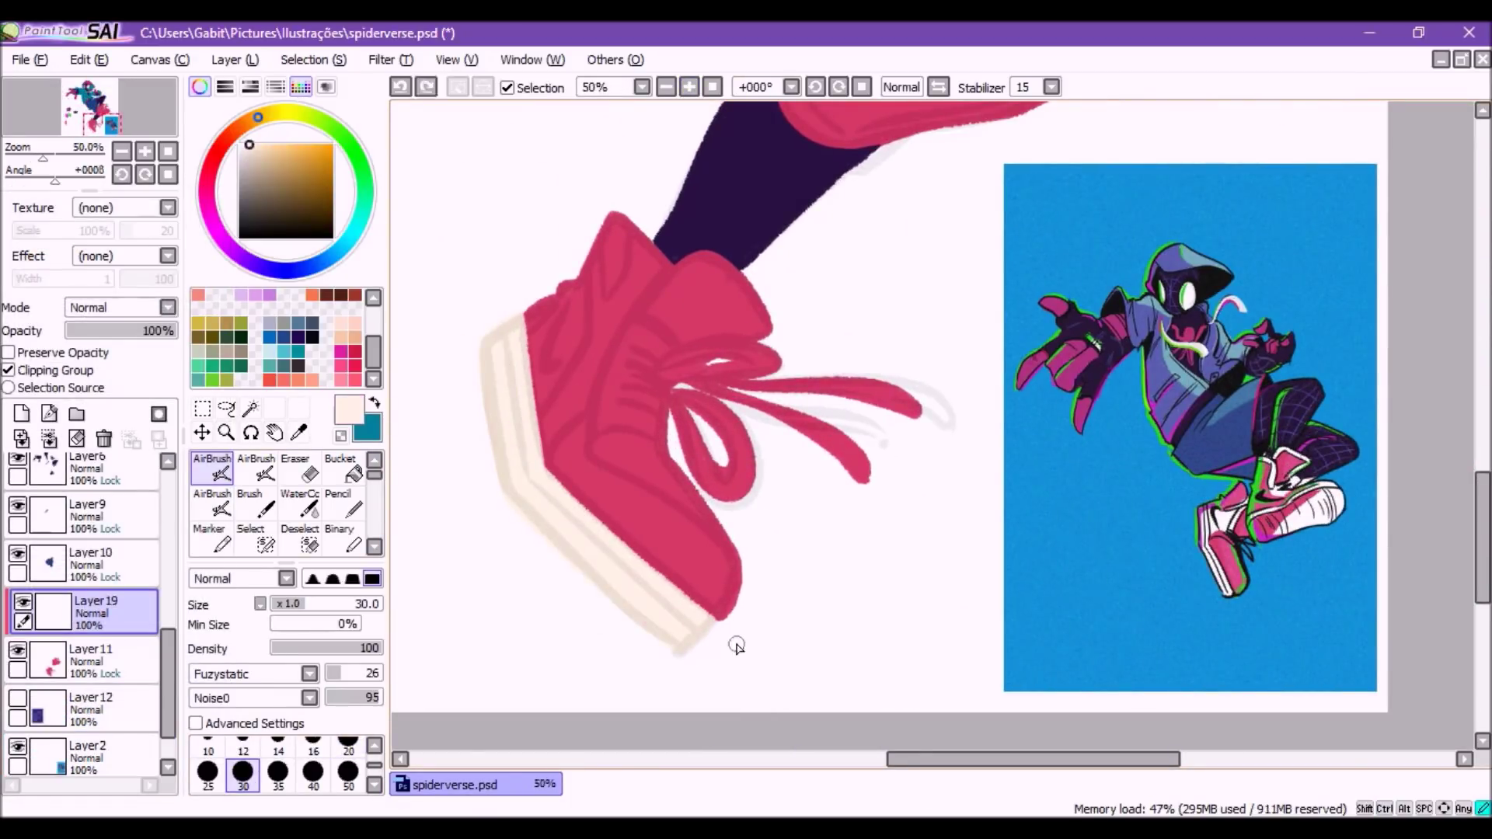
# Paint the lower shoe's heel panel, ankle panel and tongue area cream
pyautogui.moveTo(579, 265); pyautogui.dragTo(569, 354)
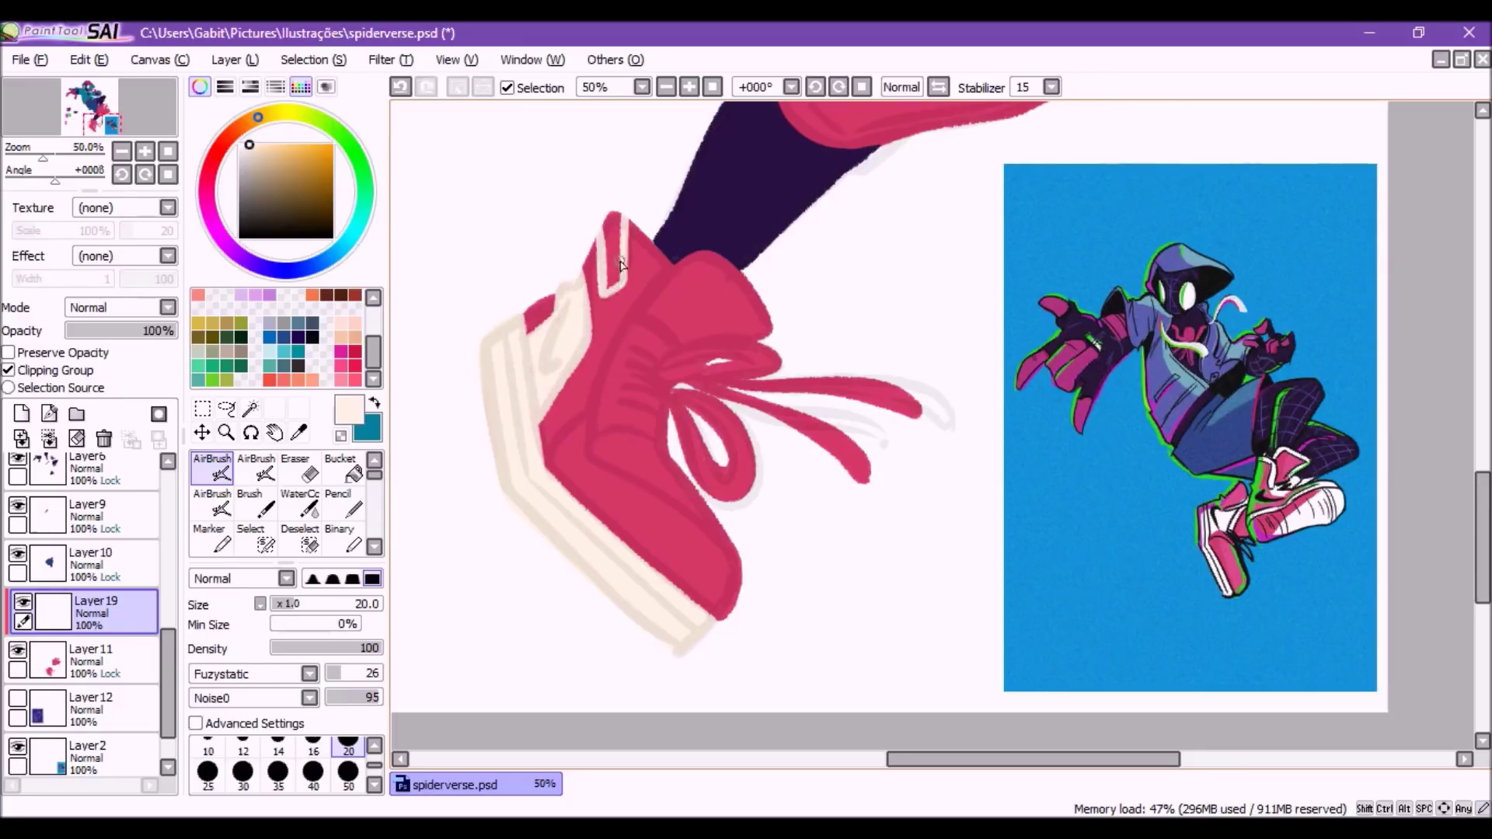
pyautogui.hotkey('ctrl', 'z')
pyautogui.press(']')
pyautogui.press(']')
pyautogui.moveTo(594, 460); pyautogui.dragTo(711, 513)
pyautogui.moveTo(620, 383)
pyautogui.mouseDown()
pyautogui.moveTo(621, 435)
pyautogui.moveTo(699, 295)
pyautogui.moveTo(637, 435)
pyautogui.moveTo(691, 264)
pyautogui.mouseUp()
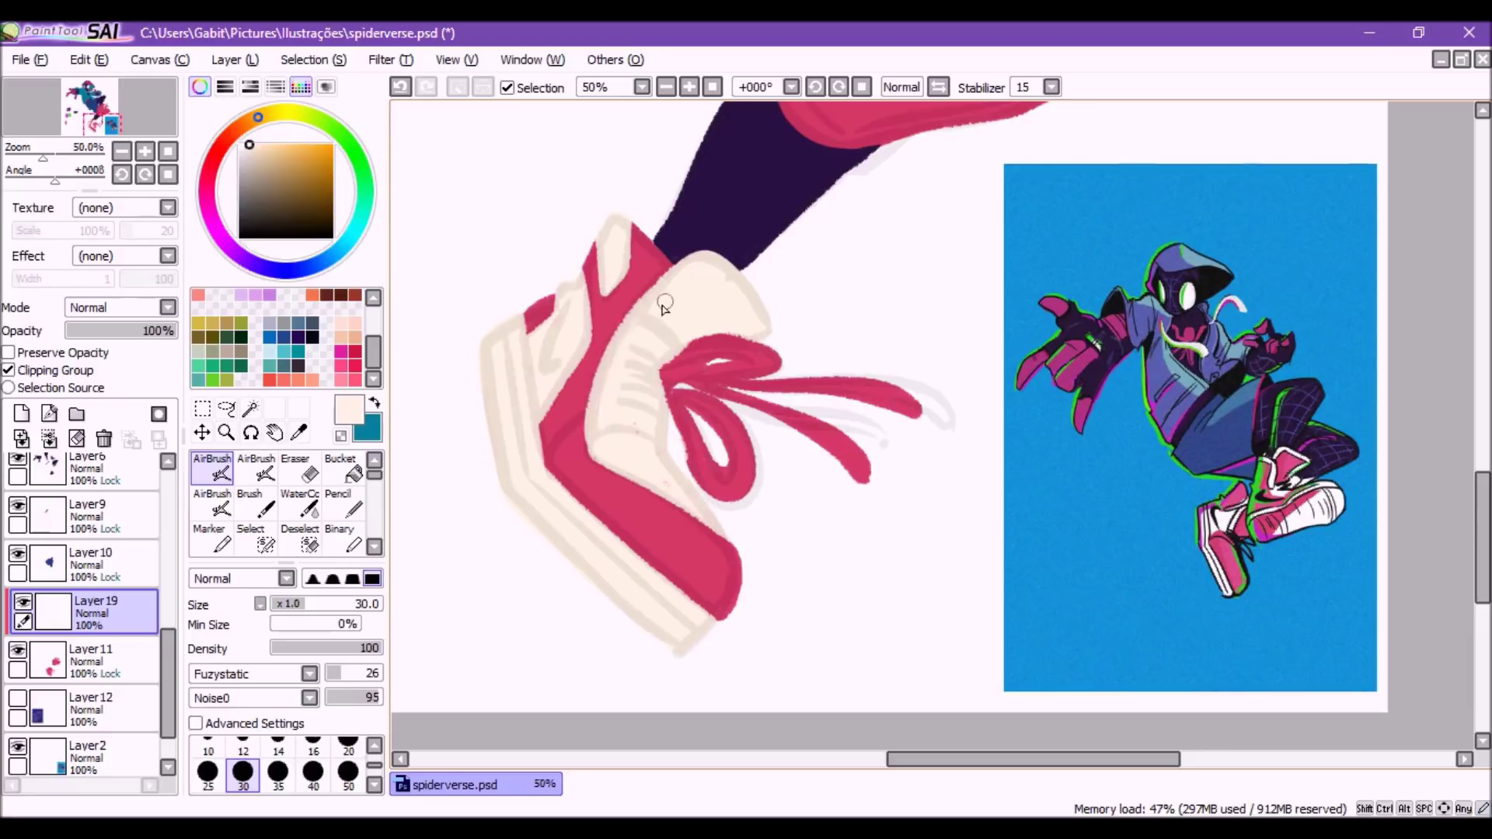
# Paint the lower shoe's laces dark purple, sampled from the leg, with a size 20 brush
pyautogui.press('[')
pyautogui.press('[')
pyautogui.keyDown('alt'); pyautogui.click(746, 194); pyautogui.keyUp('alt')
pyautogui.moveTo(669, 373)
pyautogui.mouseDown()
pyautogui.moveTo(738, 482)
pyautogui.moveTo(706, 363)
pyautogui.moveTo(921, 408)
pyautogui.mouseUp()
pyautogui.moveTo(750, 424); pyautogui.dragTo(866, 476)
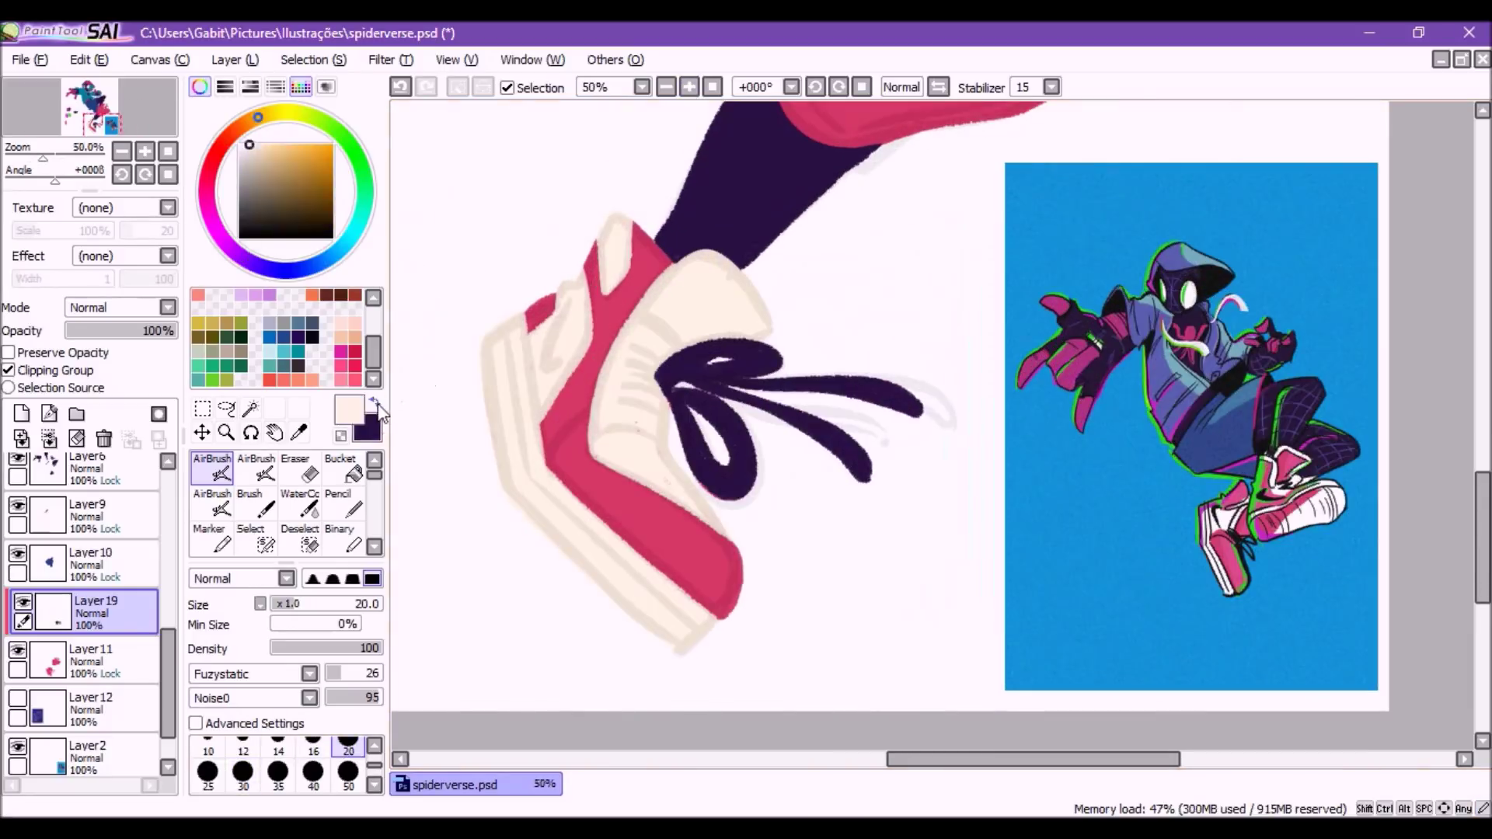
# Paint the upper shoe's sole and side panels cream, using the cream sampled from the lower shoe
pyautogui.scroll(2, 679, 515)
pyautogui.keyDown('alt'); pyautogui.click(679, 514); pyautogui.keyUp('alt')
pyautogui.scroll(4, 679, 515)
pyautogui.press(']')
pyautogui.moveTo(785, 513)
pyautogui.mouseDown()
pyautogui.moveTo(946, 466)
pyautogui.moveTo(1002, 499)
pyautogui.moveTo(812, 549)
pyautogui.mouseUp()
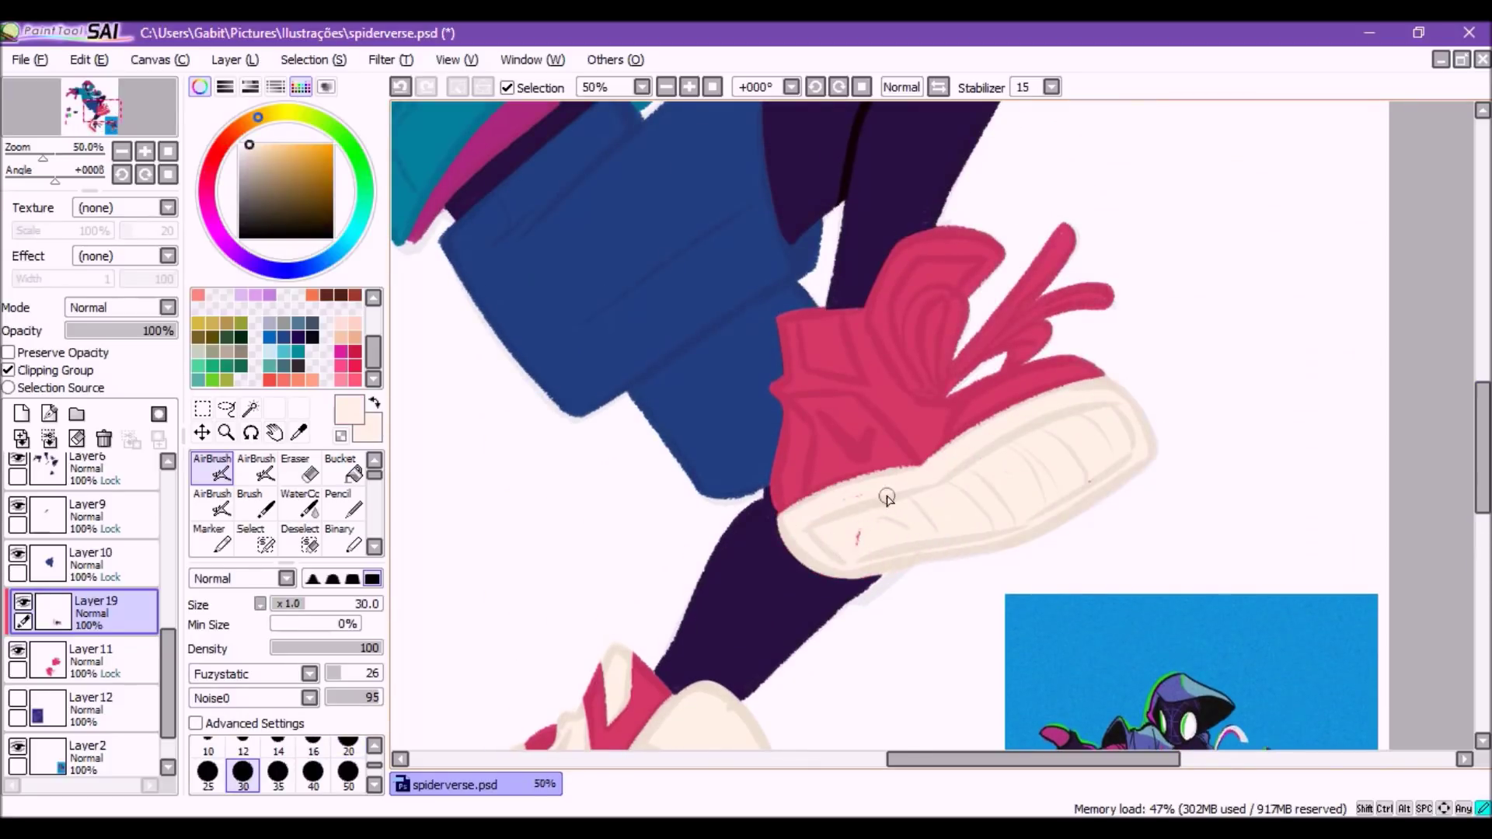
pyautogui.moveTo(787, 398)
pyautogui.mouseDown()
pyautogui.moveTo(850, 460)
pyautogui.moveTo(898, 469)
pyautogui.mouseUp()
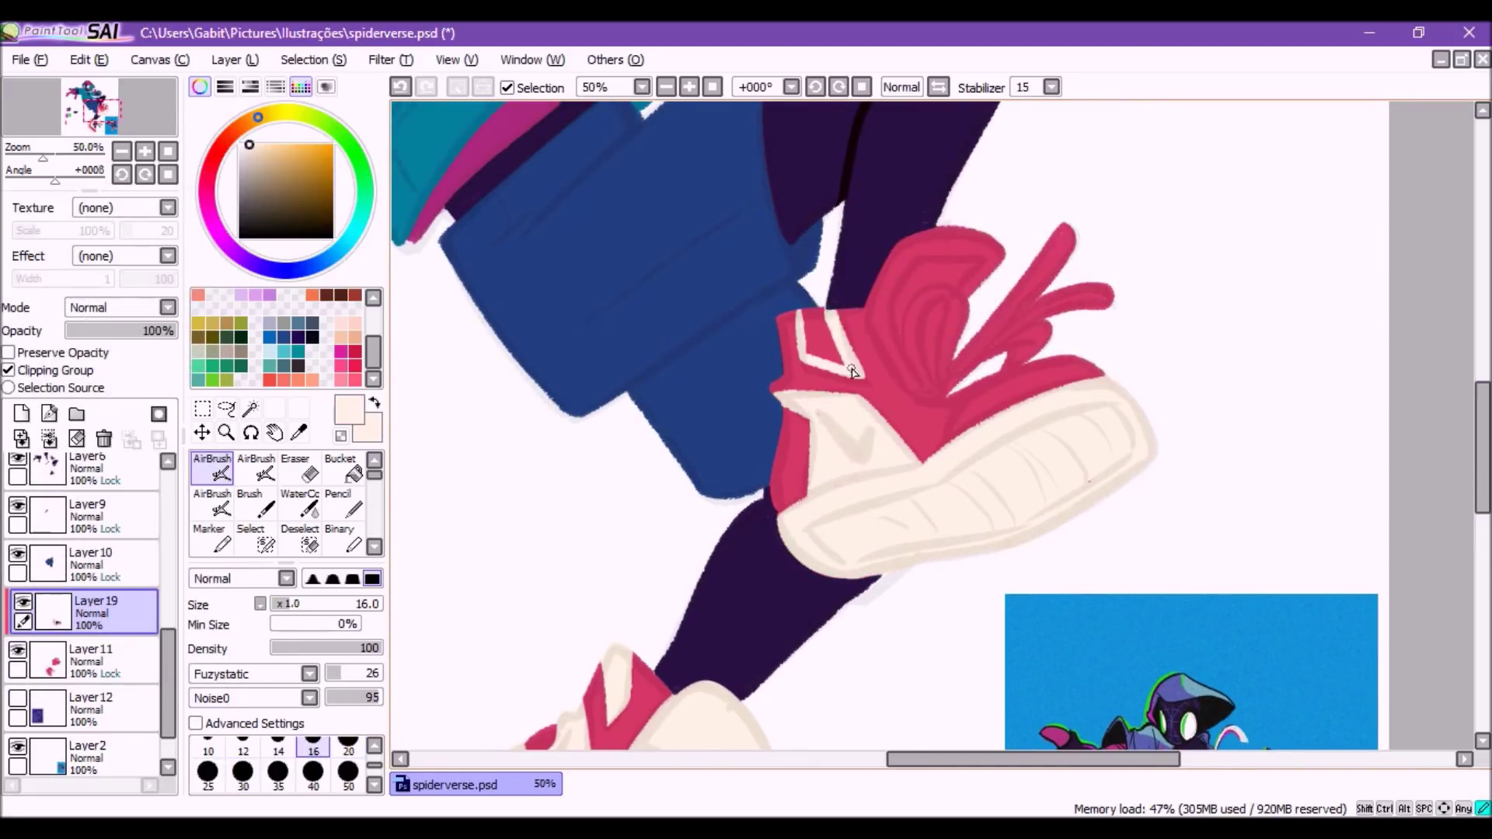
# Erase the cream inside the lower shoe's tongue back to red, keeping a cream rim
pyautogui.scroll(-3, 911, 307)
pyautogui.scroll(3, 929, 450)
pyautogui.scroll(-4, 929, 449)
pyautogui.press('e')
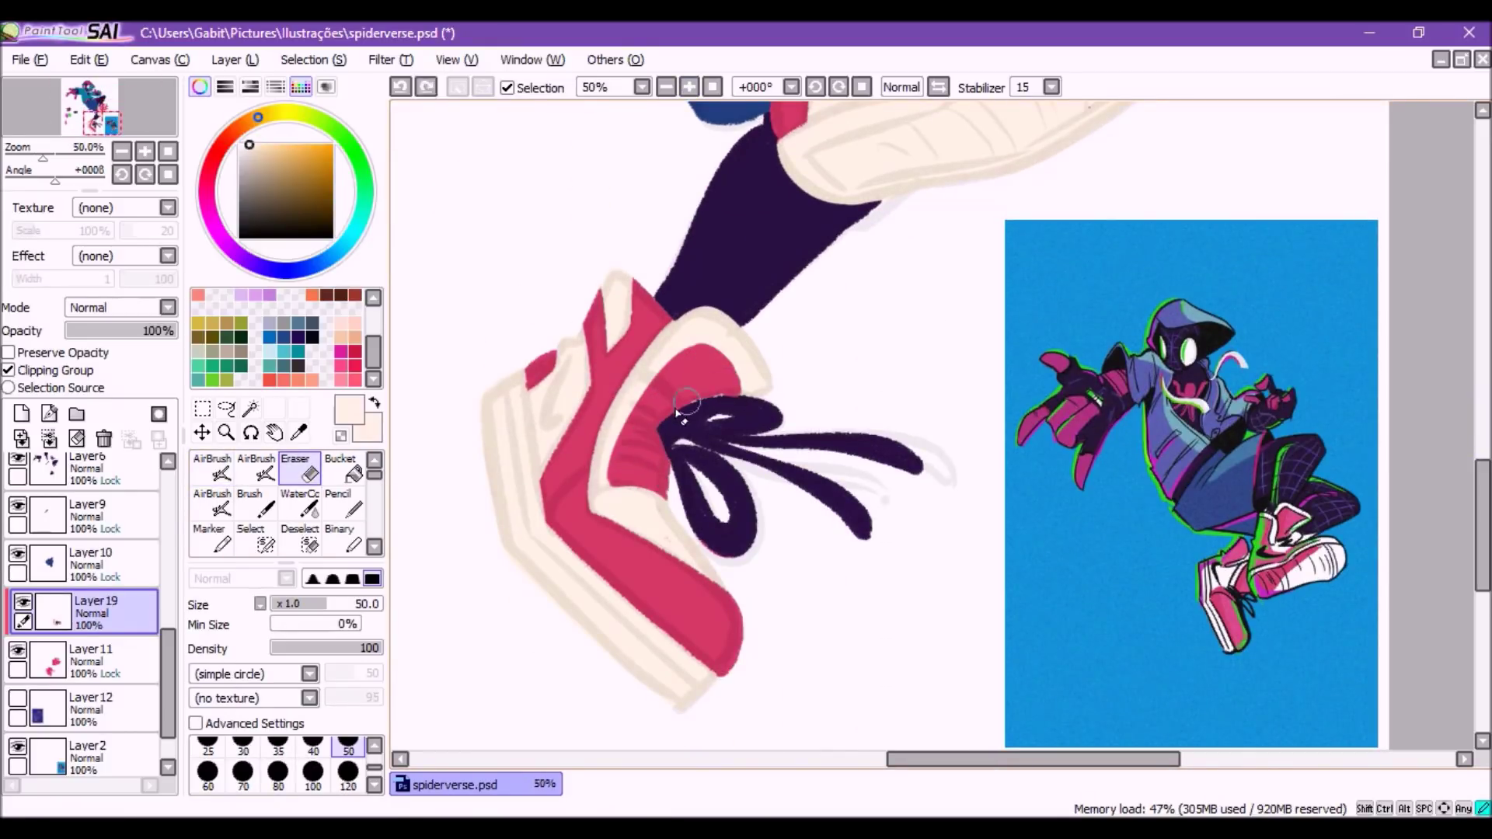
# Paint a cream rim along the edge of the upper shoe's tongue with a size 20 brush
pyautogui.scroll(2, 769, 434)
pyautogui.press('a')
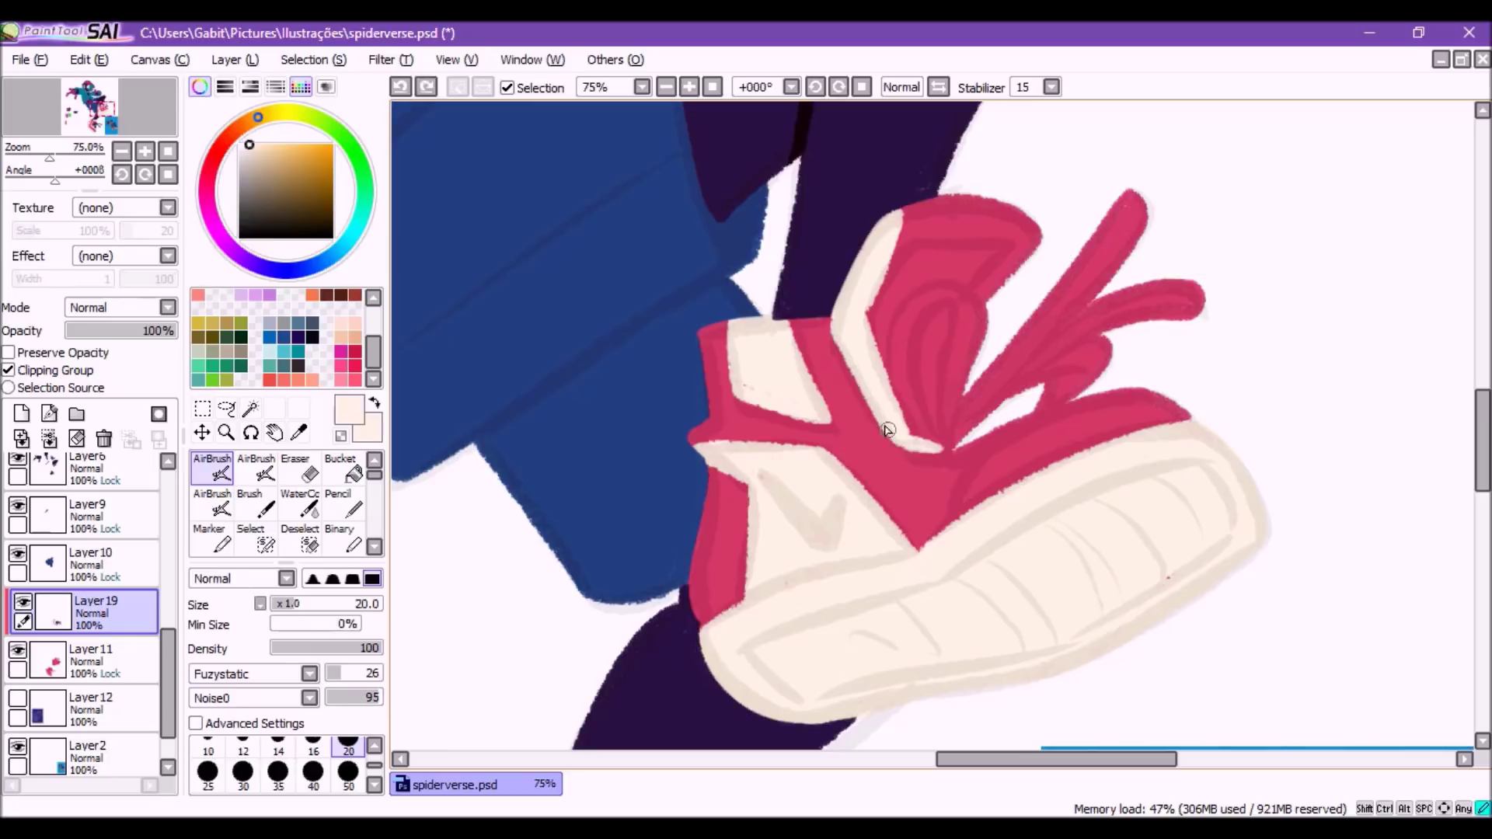
pyautogui.moveTo(900, 233); pyautogui.dragTo(1022, 216)
# Paint the upper shoe's laces dark purple
pyautogui.keyDown('alt'); pyautogui.click(882, 308); pyautogui.keyUp('alt')
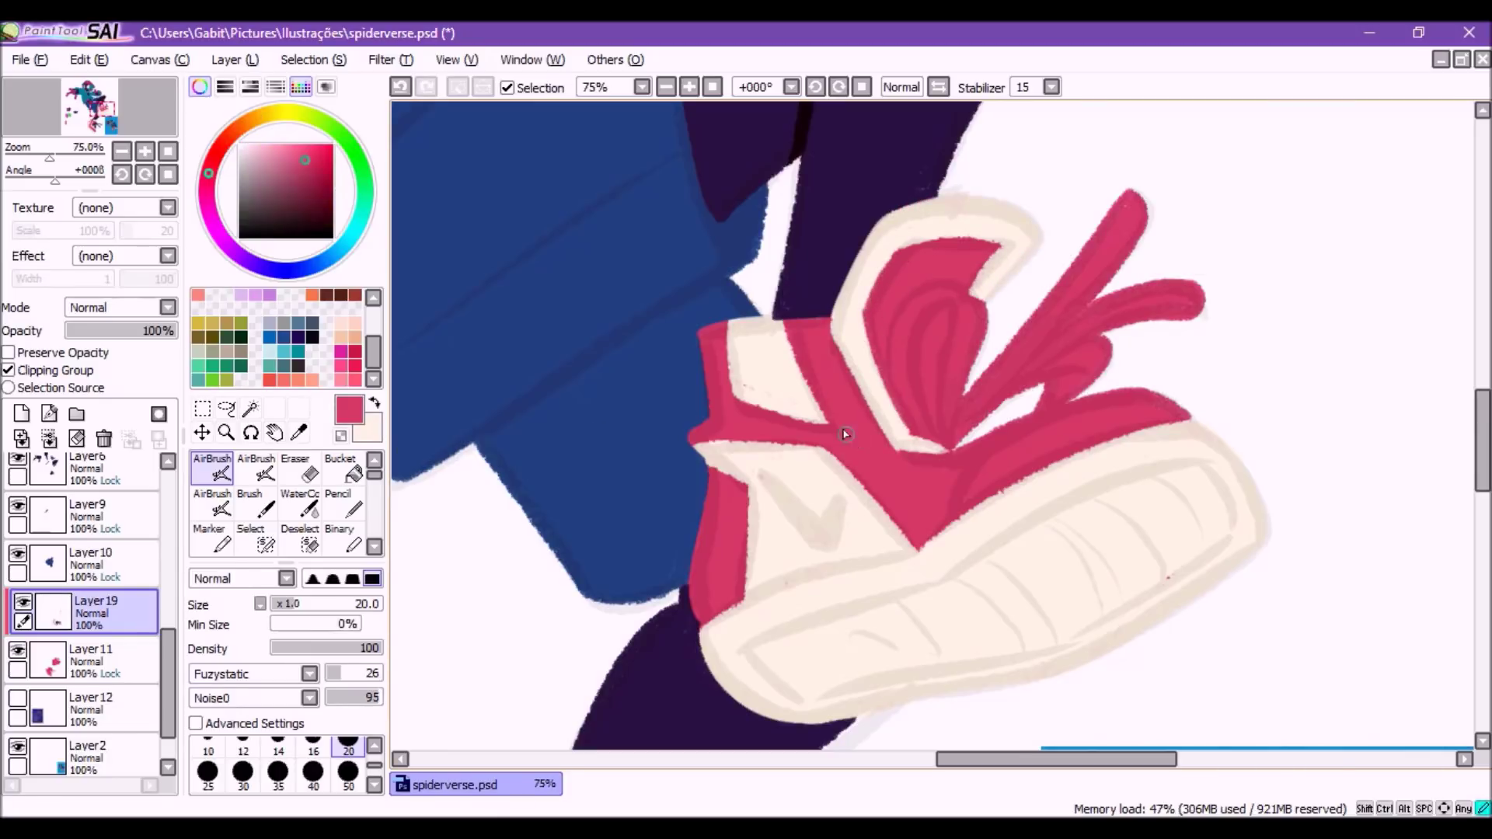
pyautogui.keyDown('alt'); pyautogui.click(727, 475); pyautogui.keyUp('alt')
pyautogui.moveTo(948, 443)
pyautogui.mouseDown()
pyautogui.moveTo(980, 341)
pyautogui.moveTo(944, 439)
pyautogui.moveTo(1181, 307)
pyautogui.moveTo(1111, 377)
pyautogui.mouseUp()
# Move the reference image on Layer2 to the upper-right corner of the canvas
pyautogui.scroll(-5, 946, 436)
pyautogui.click(86, 755)
pyautogui.moveTo(1108, 658); pyautogui.dragTo(1108, 293)
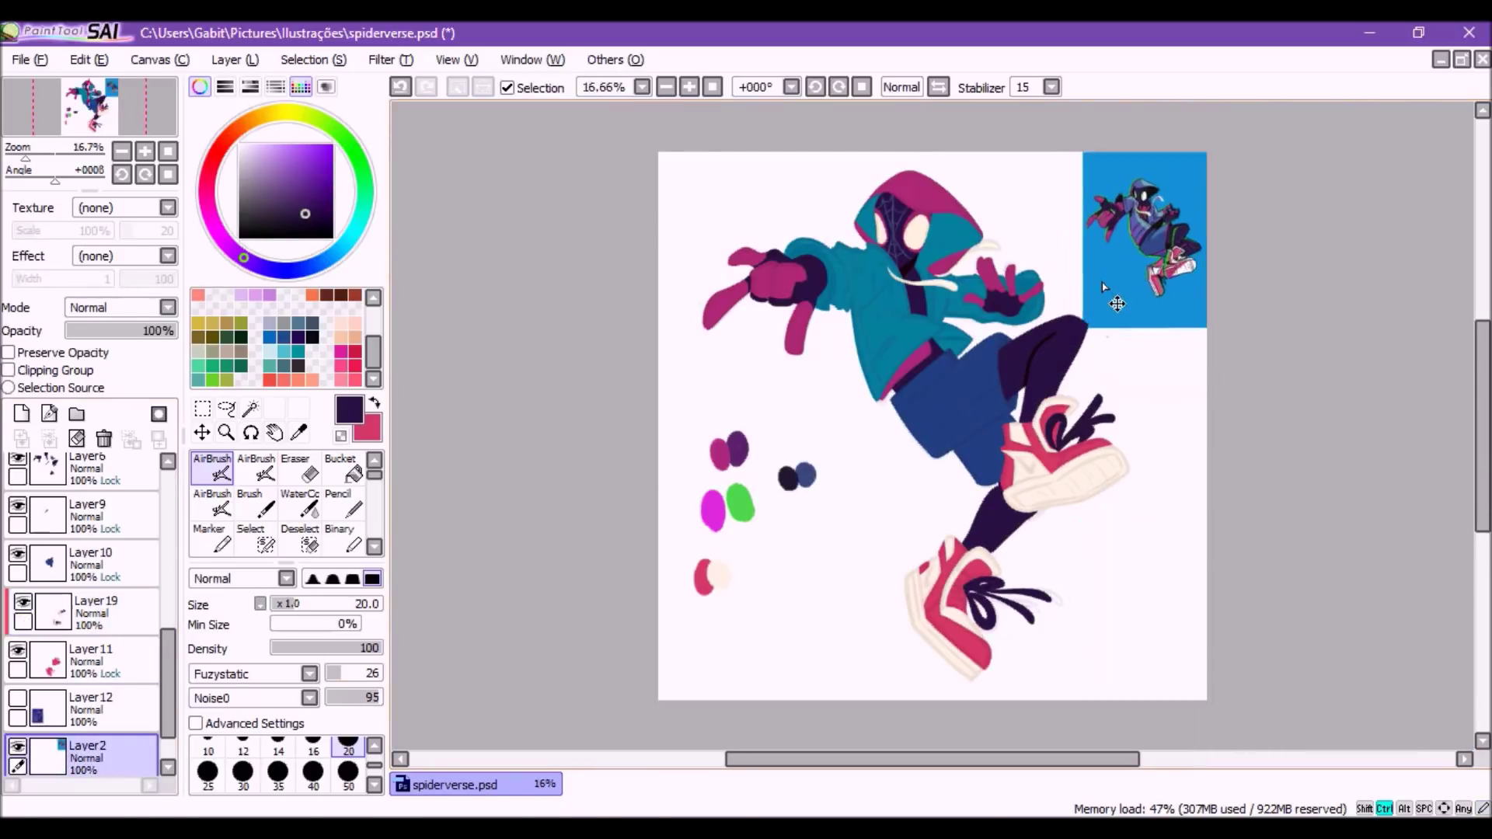
# Draw slate-blue web grid lines on the suit's chest and waist on Layer14 with a size 7 brush
pyautogui.scroll(5, 168, 650)
pyautogui.scroll(-1, 133, 552)
pyautogui.click(93, 688)
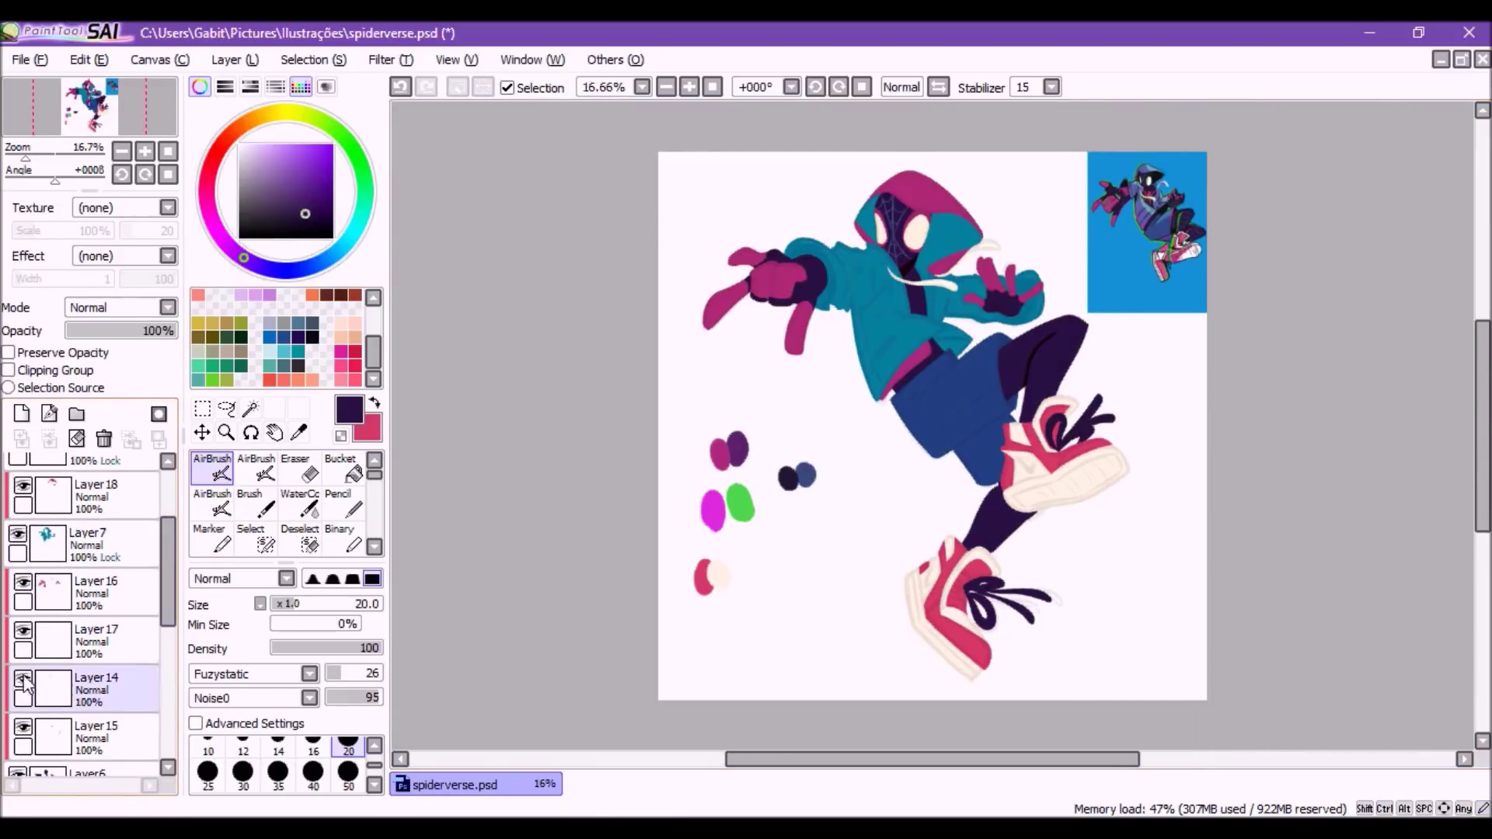
pyautogui.scroll(3, 800, 474)
pyautogui.keyDown('alt'); pyautogui.click(559, 566); pyautogui.keyUp('alt')
pyautogui.moveTo(955, 760); pyautogui.dragTo(865, 768)
pyautogui.scroll(-3, 528, 682)
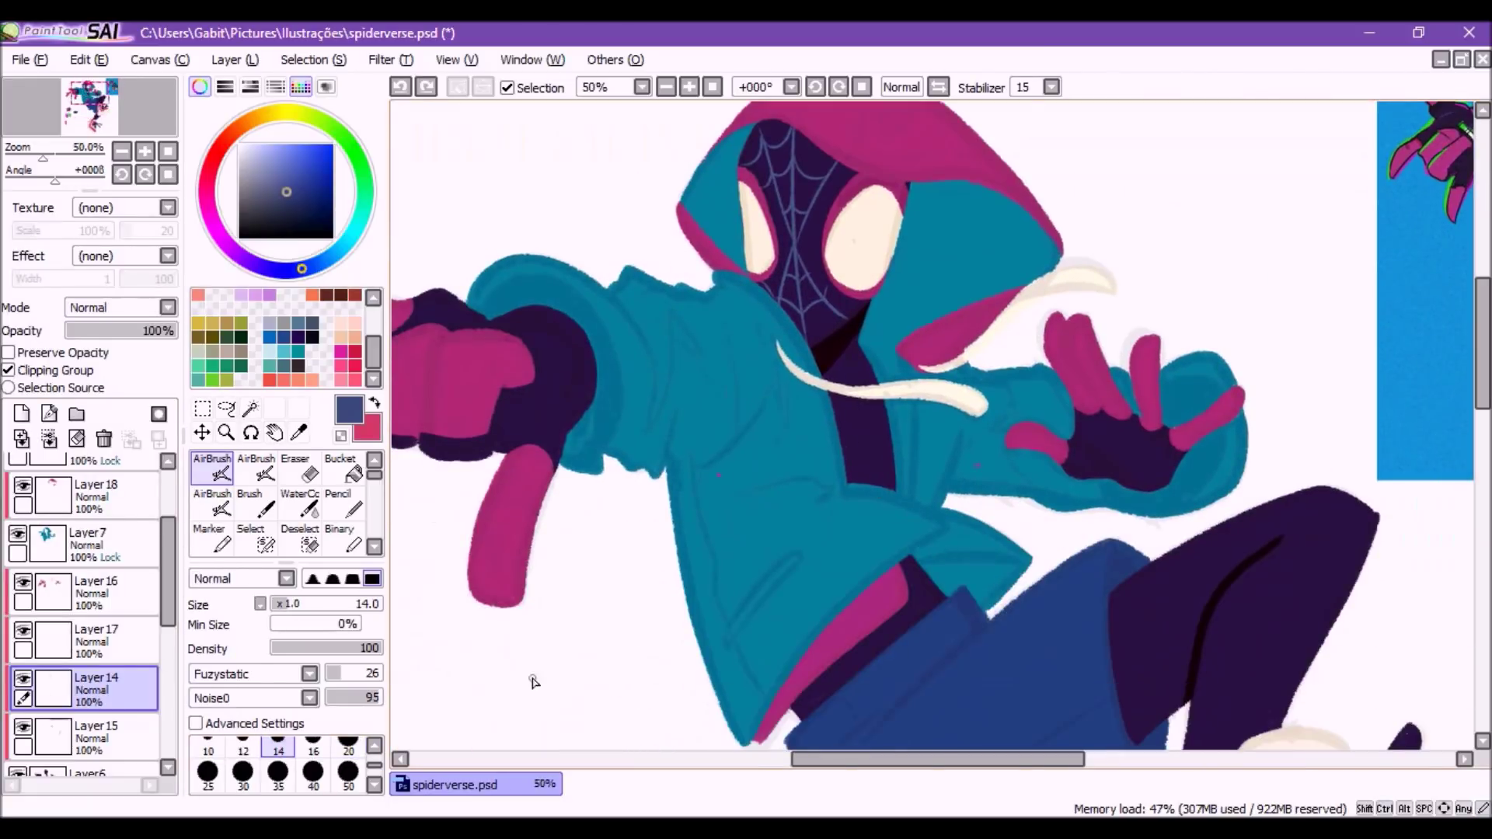
pyautogui.press('[')
pyautogui.press('[')
pyautogui.press('[')
pyautogui.press('[')
pyautogui.press('[')
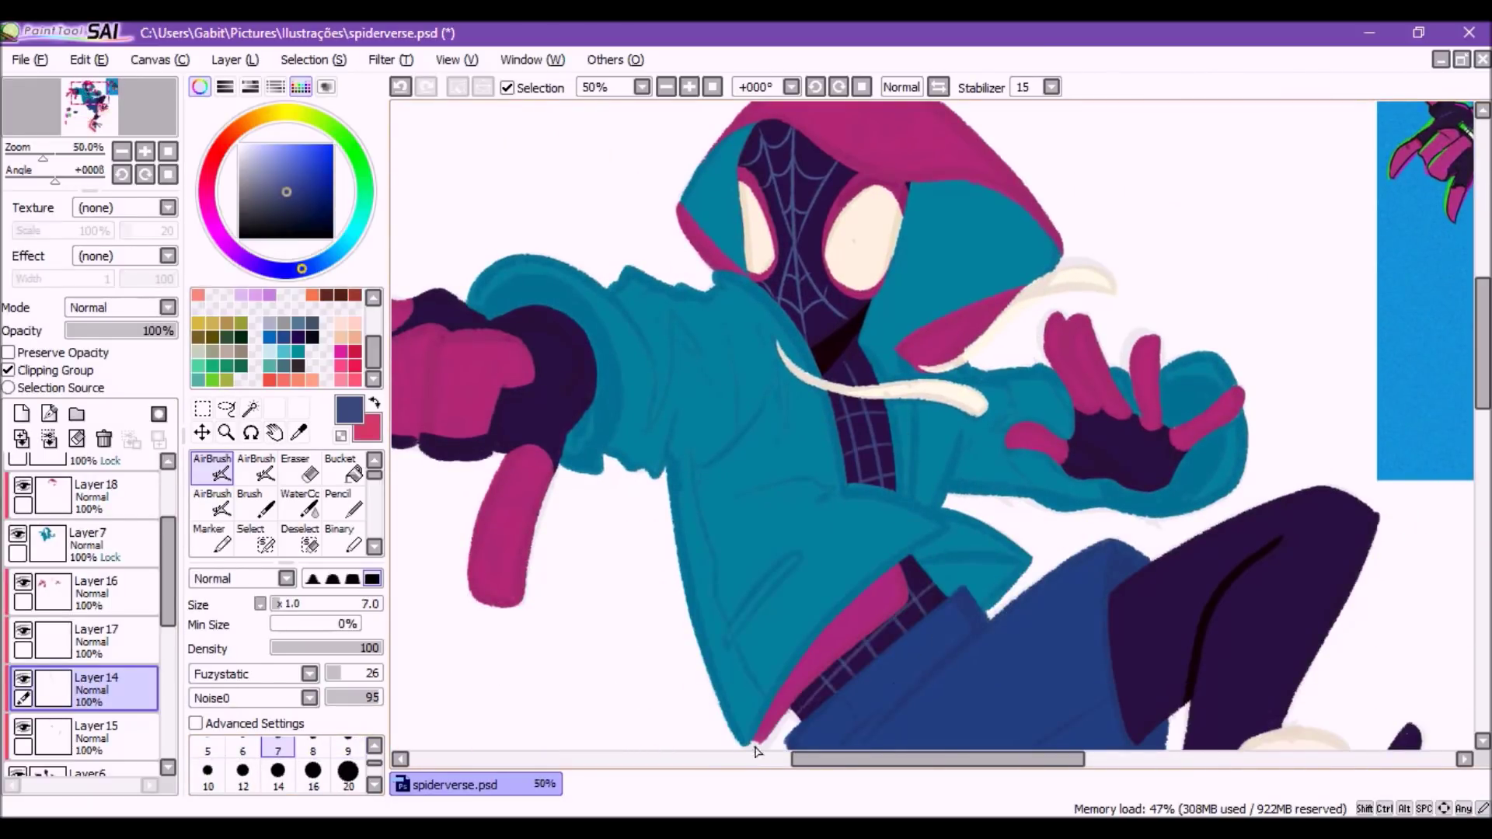
# Continue the slate-blue web grid over the suit's legs
pyautogui.moveTo(937, 759); pyautogui.dragTo(1017, 759)
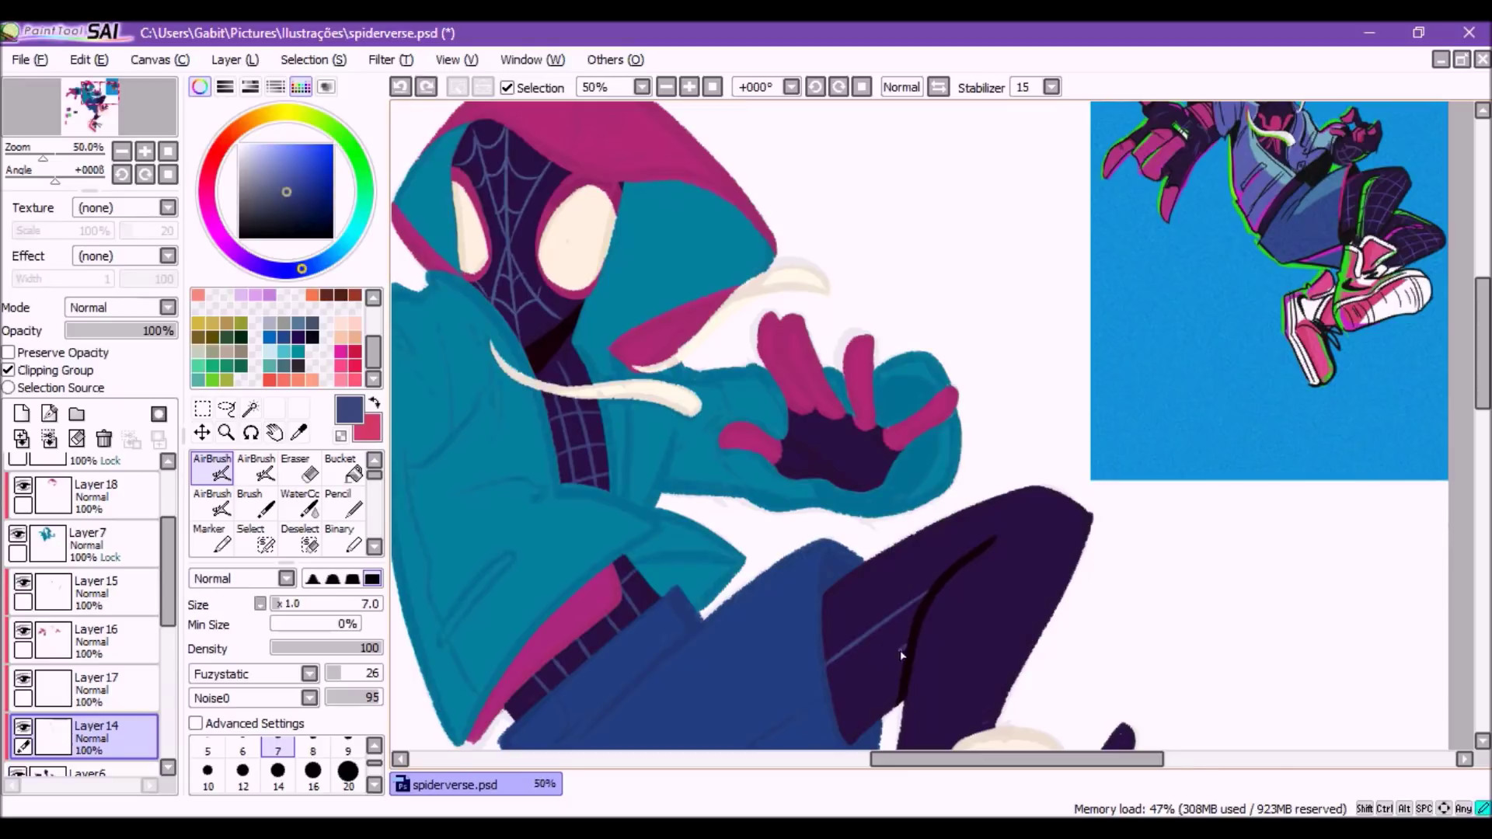
pyautogui.scroll(-3, 978, 445)
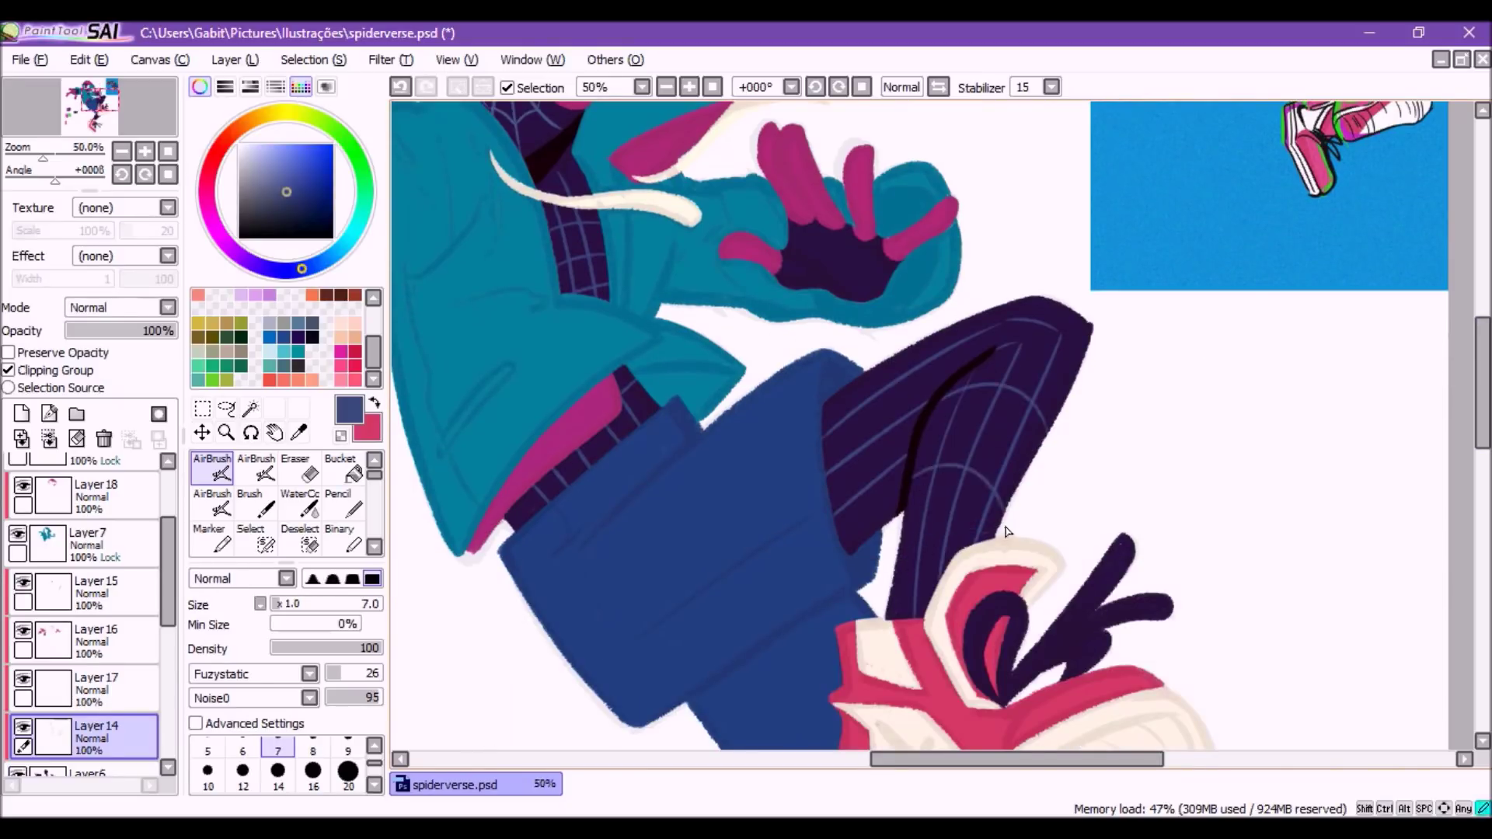
pyautogui.scroll(-3, 881, 381)
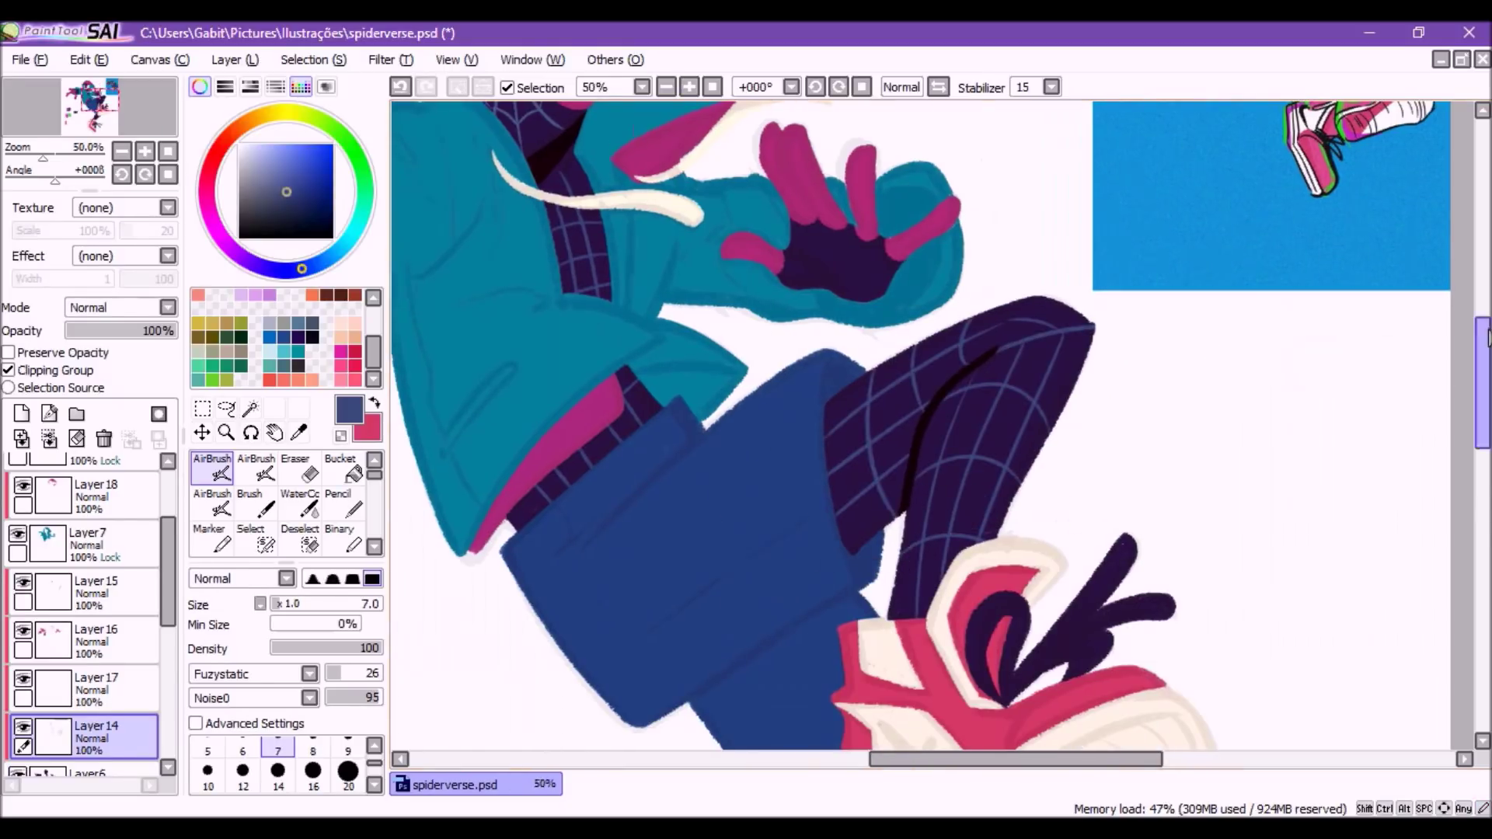
# Paint near-black shadows inside the outstretched arm's cuff and on the raised hand's palm on Layer15 with a size 16 brush
pyautogui.scroll(5, 932, 544)
pyautogui.moveTo(1074, 759); pyautogui.dragTo(955, 752)
pyautogui.click(94, 590)
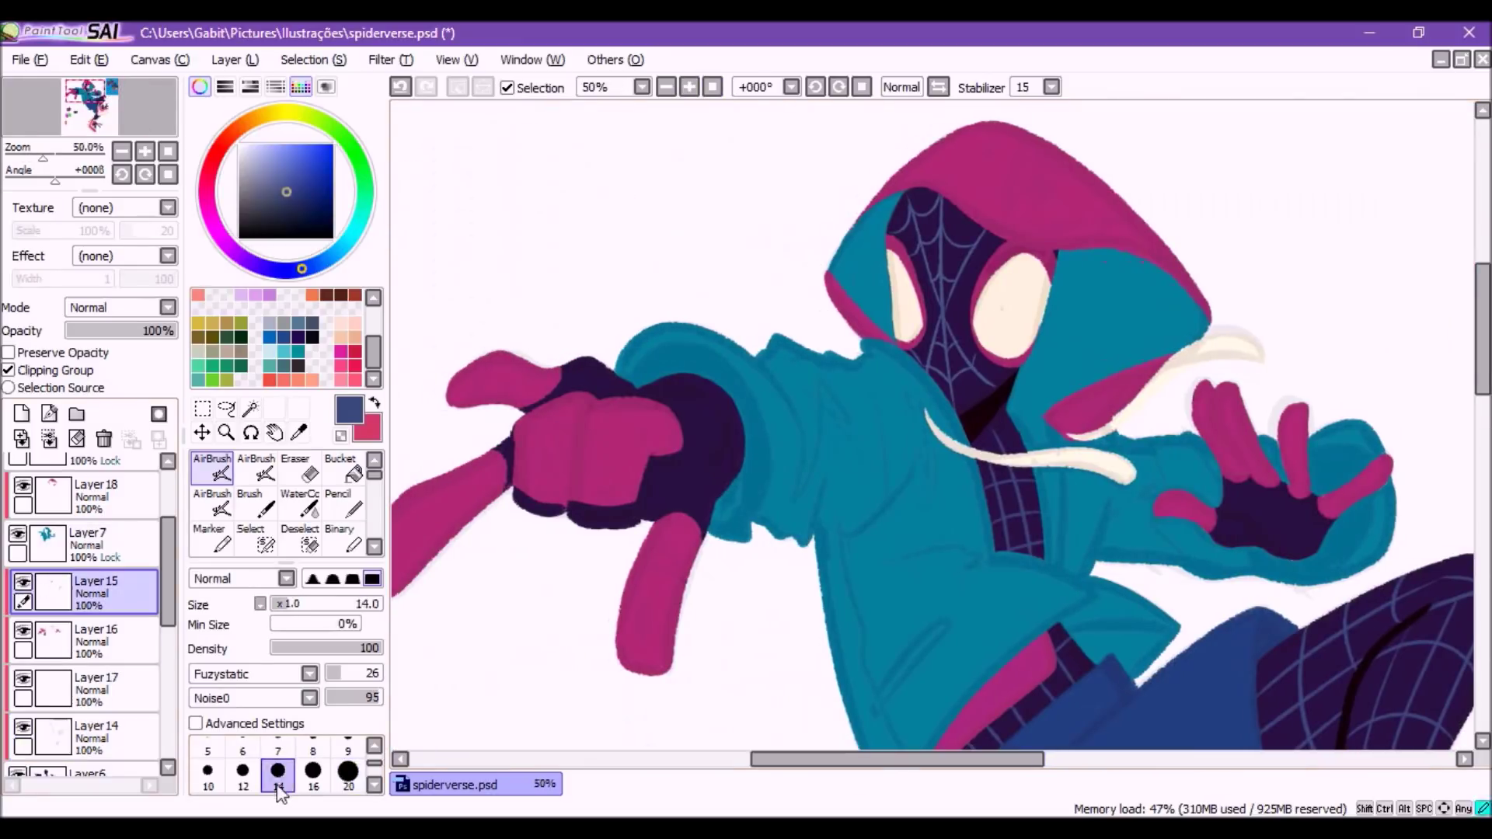
pyautogui.click(313, 773)
pyautogui.keyDown('alt'); pyautogui.click(683, 381); pyautogui.keyUp('alt')
pyautogui.hscroll(5, 765, 540)
pyautogui.hotkey('ctrl', '-')
pyautogui.hotkey('ctrl', '+')
pyautogui.moveTo(1041, 759); pyautogui.dragTo(1002, 759)
pyautogui.keyDown('alt'); pyautogui.click(560, 503); pyautogui.keyUp('alt')
pyautogui.hscroll(-3, 571, 506)
pyautogui.click(374, 403)
pyautogui.click(666, 87)
pyautogui.click(688, 87)
pyautogui.moveTo(855, 759)
pyautogui.mouseDown()
pyautogui.moveTo(892, 759)
pyautogui.moveTo(870, 759)
pyautogui.mouseUp()
pyautogui.click(312, 336)
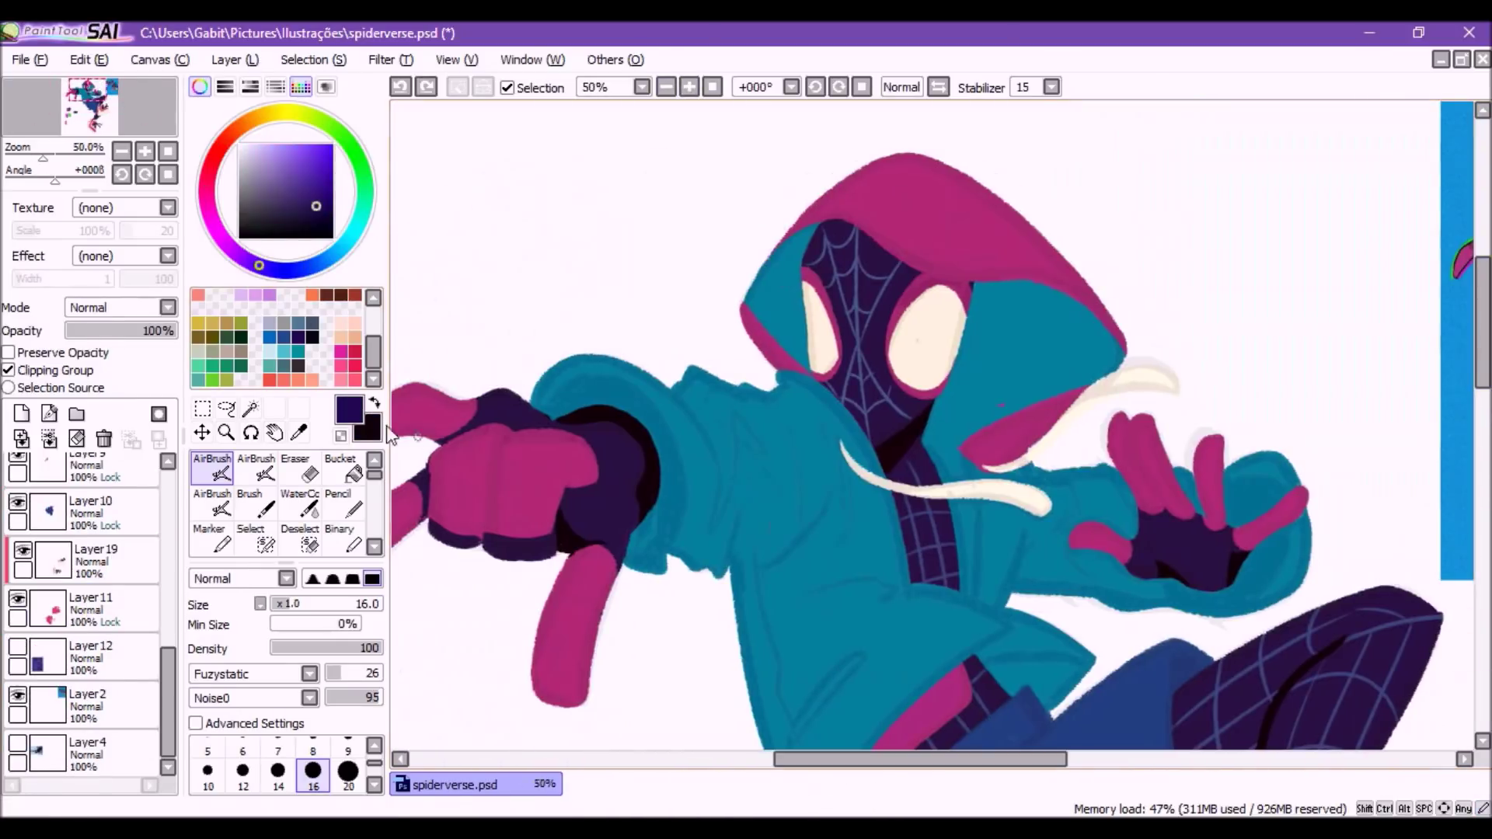
# Preserve opacity on Layer16 and draw dark wine separation lines between the magenta fingers of both hands
pyautogui.scroll(-1, 153, 595)
pyautogui.click(154, 595)
pyautogui.click(92, 355)
pyautogui.scroll(2, 288, 334)
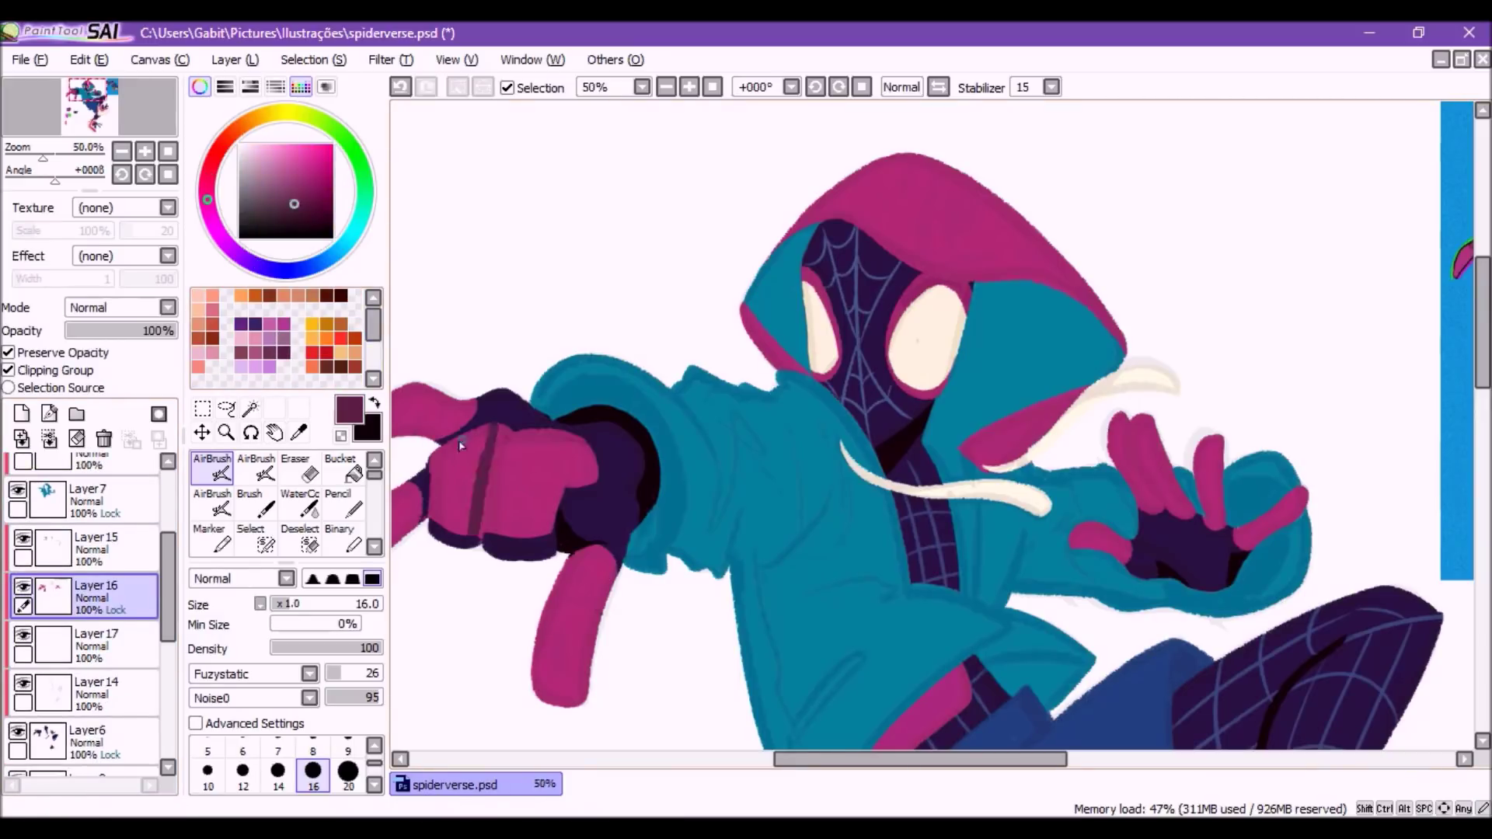
pyautogui.moveTo(490, 466); pyautogui.dragTo(498, 450)
pyautogui.hscroll(3, 676, 427)
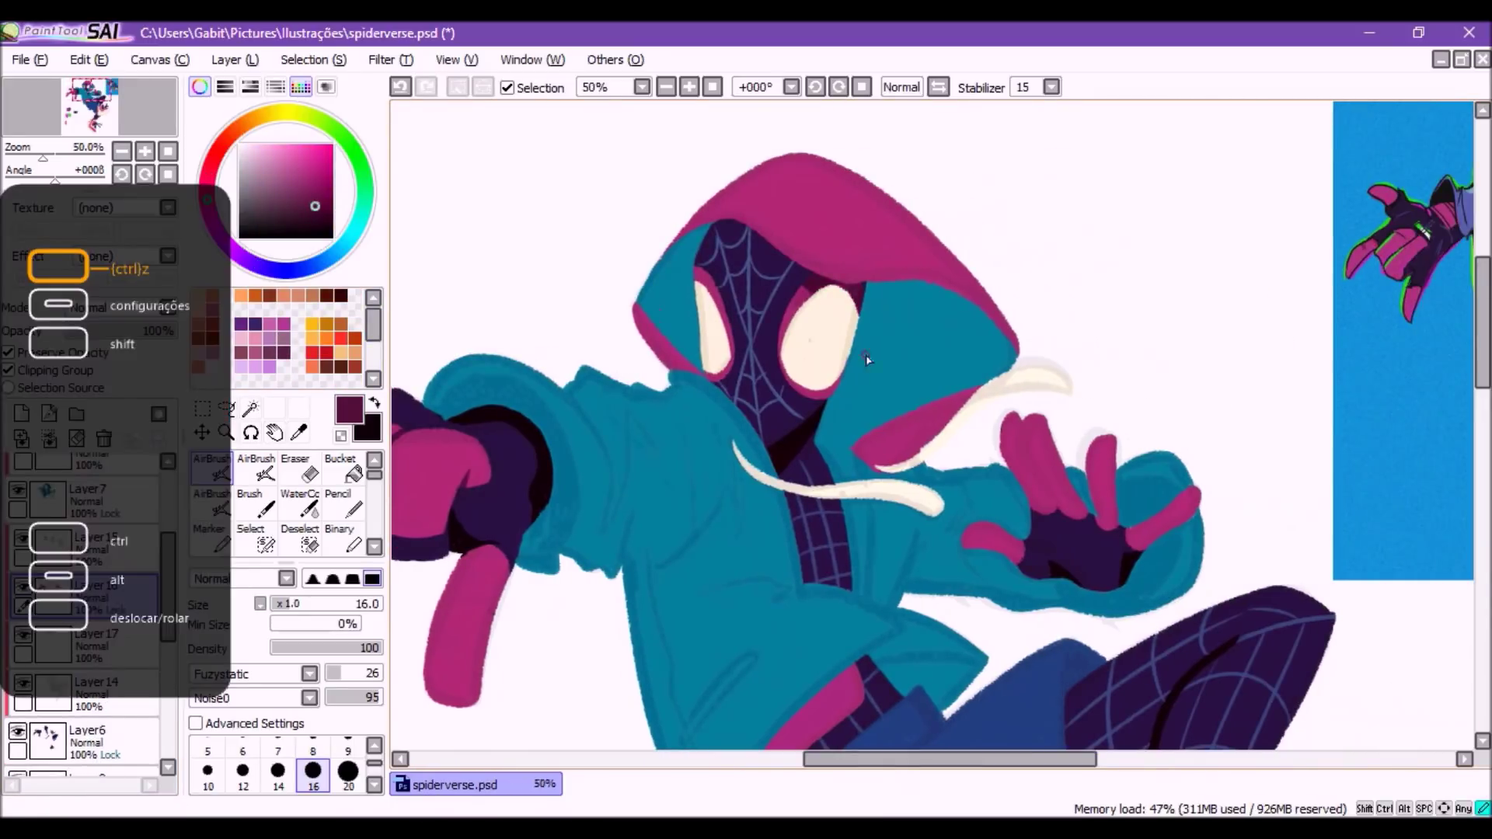
pyautogui.scroll(-5, 1060, 511)
pyautogui.scroll(8, 932, 427)
pyautogui.scroll(2, 85, 590)
# Paint blue shadows on the outstretched sleeve's cuff and folds with a size 30 brush on a new clipped Multiply layer above Layer18
pyautogui.click(96, 544)
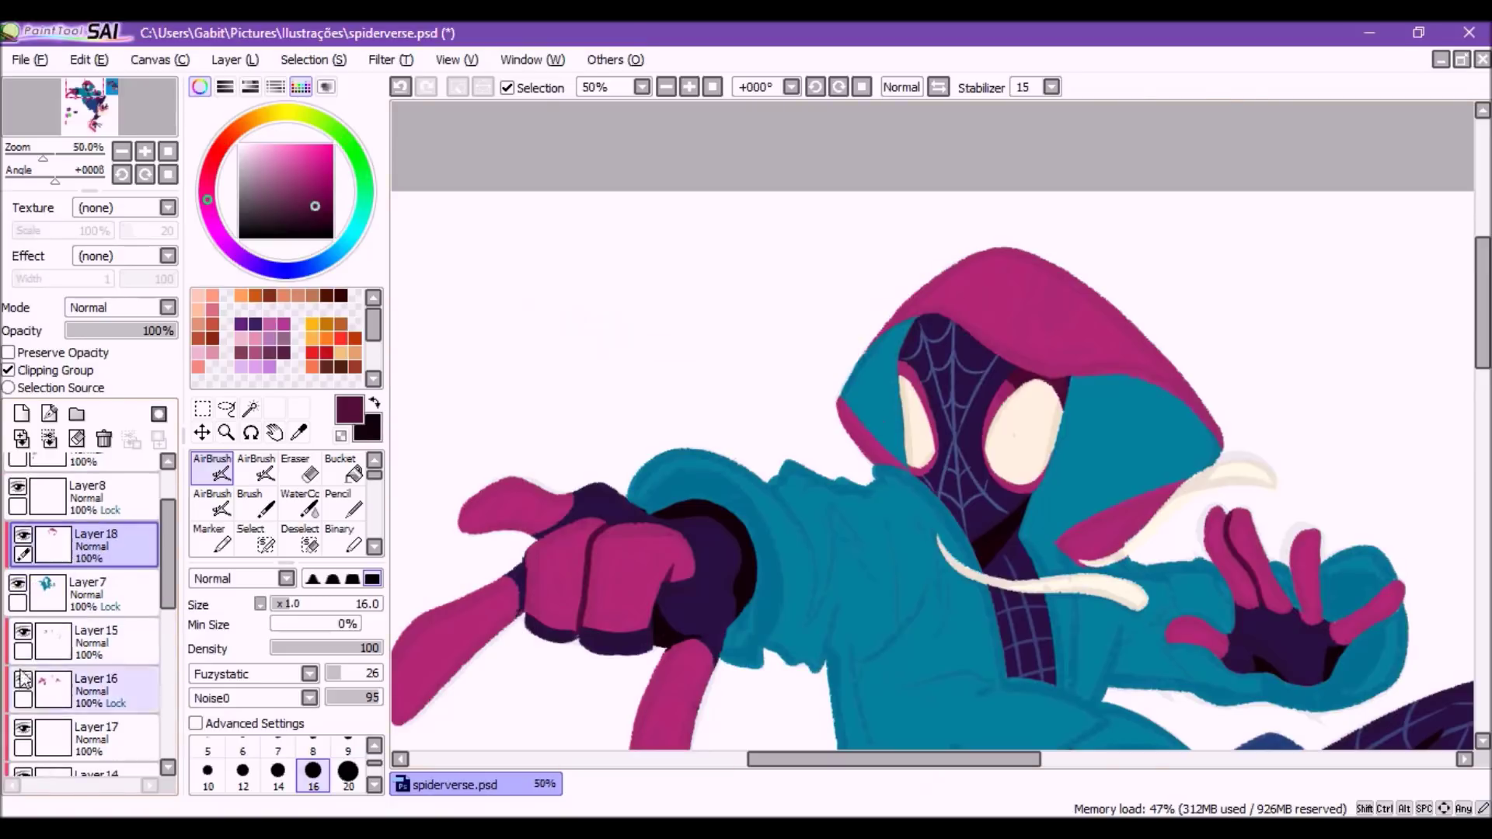
pyautogui.scroll(-2, 288, 334)
pyautogui.click(269, 337)
pyautogui.scroll(-1, 278, 769)
pyautogui.click(243, 771)
pyautogui.scroll(-3, 855, 427)
pyautogui.moveTo(645, 365)
pyautogui.mouseDown()
pyautogui.moveTo(744, 430)
pyautogui.moveTo(679, 358)
pyautogui.moveTo(748, 402)
pyautogui.moveTo(751, 492)
pyautogui.moveTo(781, 435)
pyautogui.mouseUp()
pyautogui.hscroll(4, 700, 451)
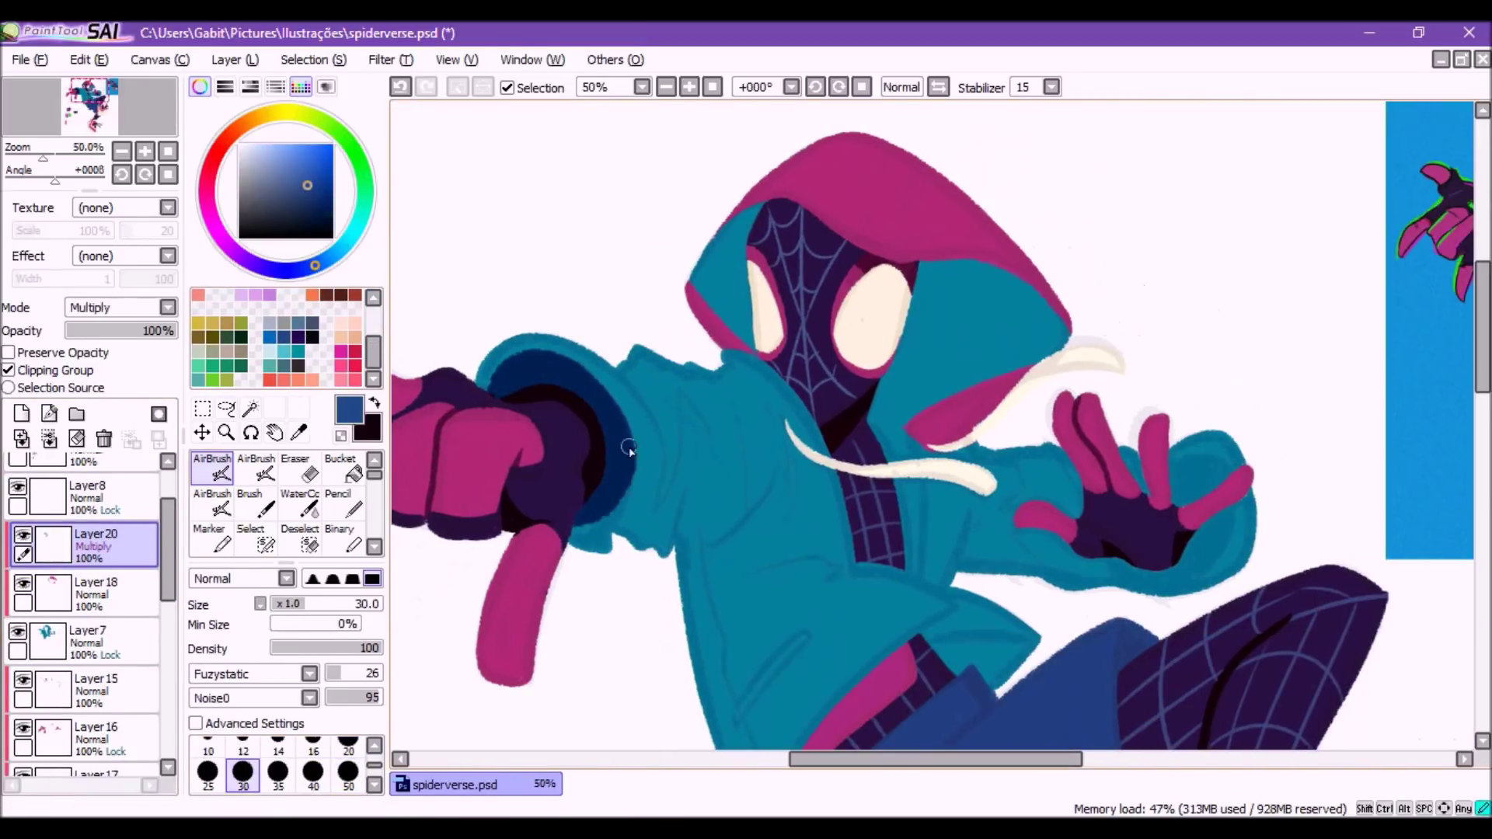
pyautogui.hotkey('ctrl', 'z')
pyautogui.moveTo(679, 555); pyautogui.dragTo(567, 548)
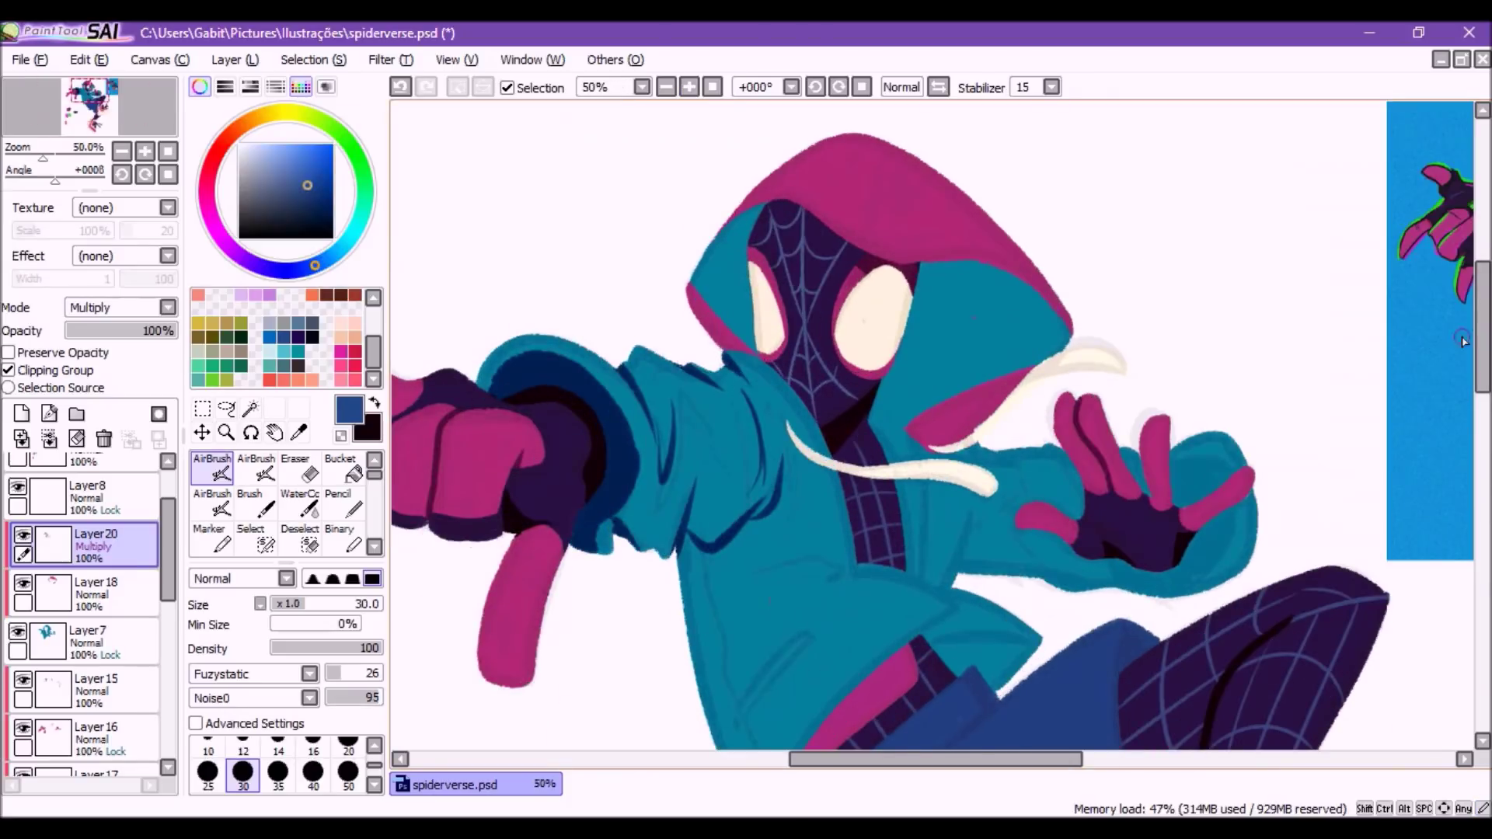
# Draw the jacket's pocket and front folds in blue with a size 16 brush, and paint the hem's inner lining magenta
pyautogui.scroll(-3, 709, 516)
pyautogui.press('[')
pyautogui.press('[')
pyautogui.press('[')
pyautogui.moveTo(711, 498); pyautogui.dragTo(808, 388)
pyautogui.hscroll(-4, 777, 467)
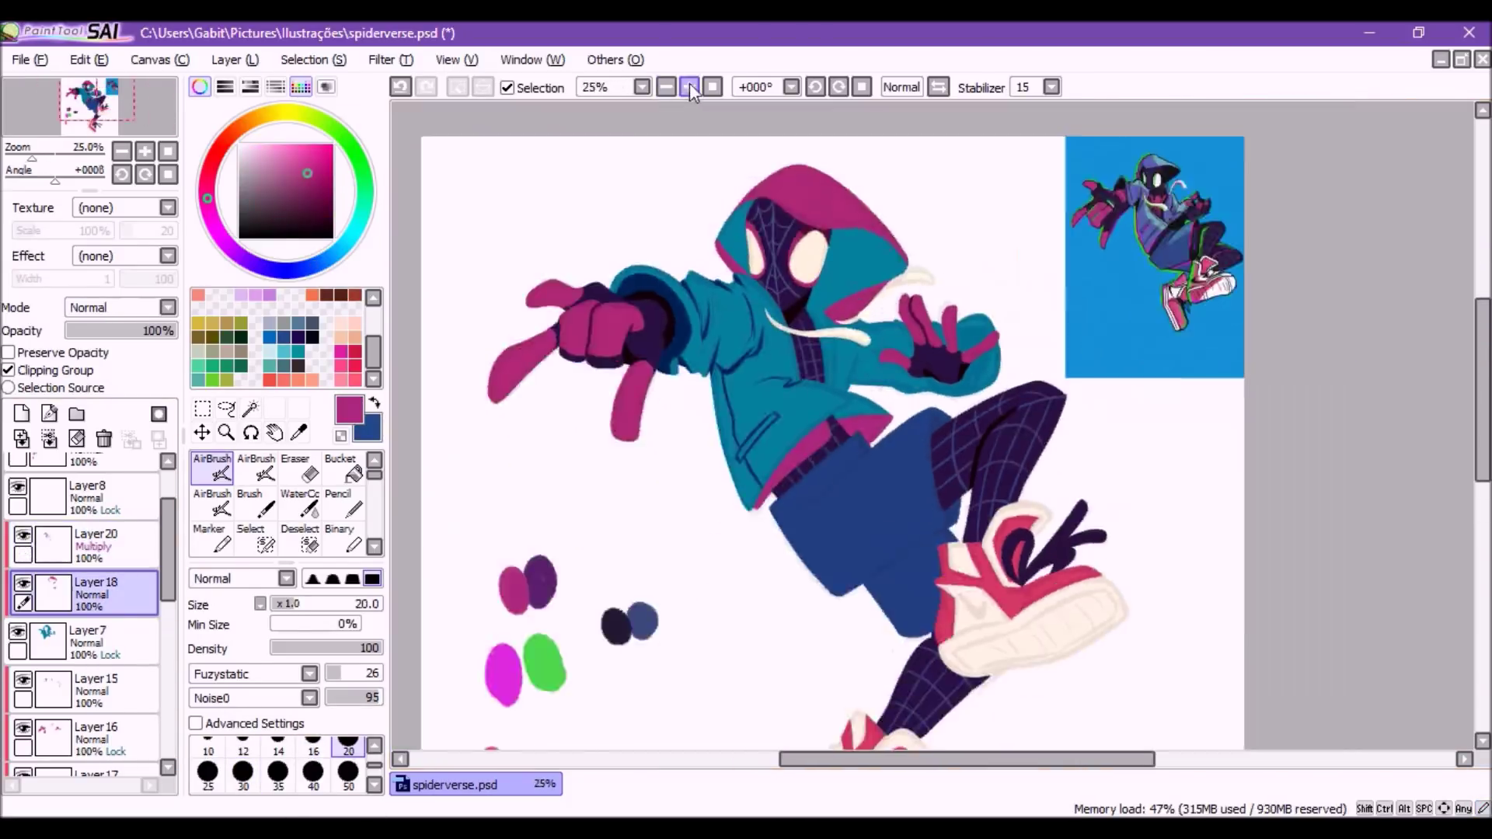
# Undo the last stroke and shade the inside of the raised hand's cuff and the jacket hem in blue on Layer20
pyautogui.hotkey('ctrl', 'z')
pyautogui.moveTo(711, 342); pyautogui.dragTo(773, 380)
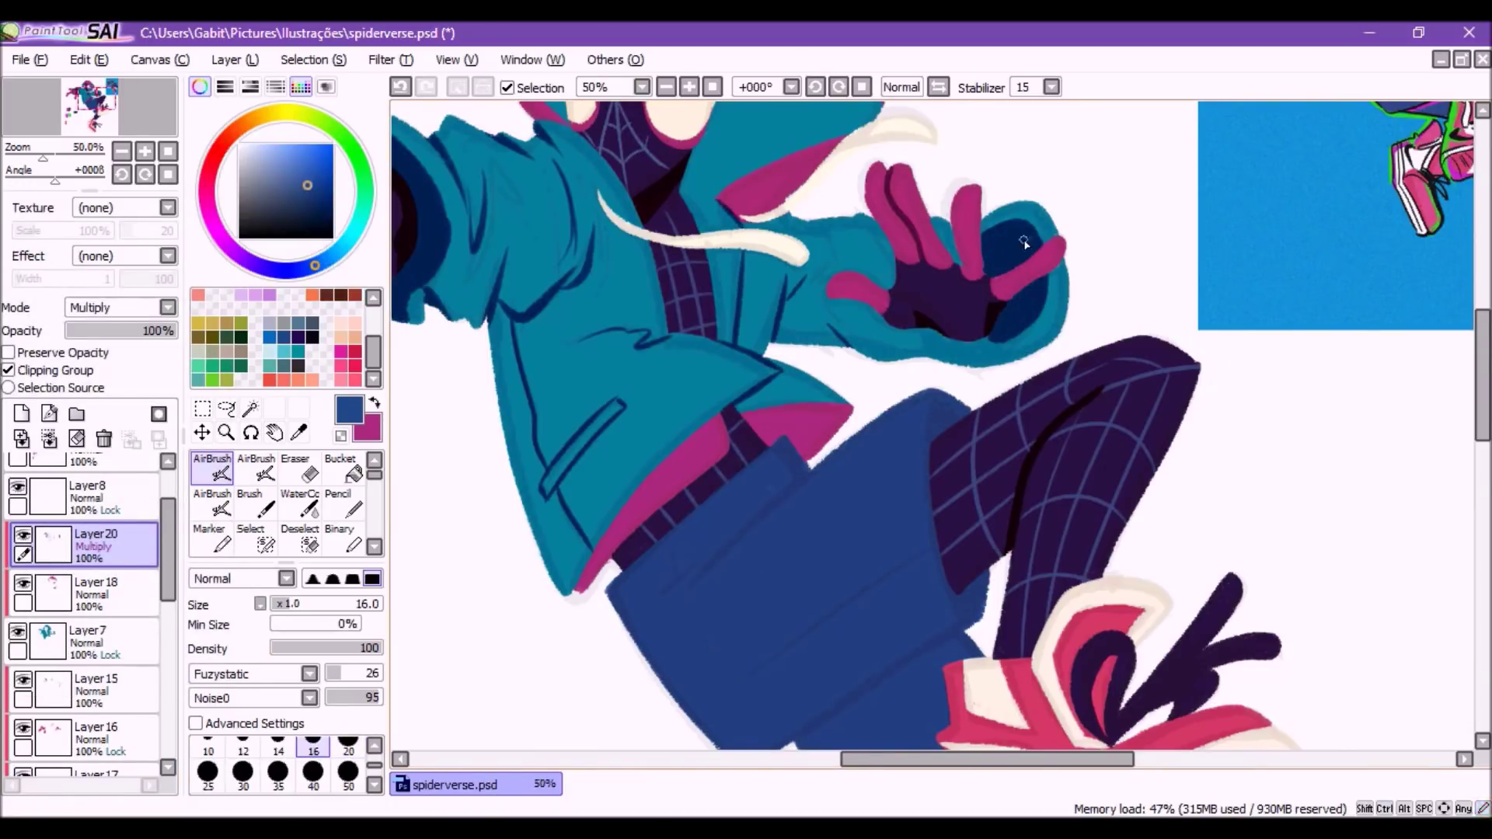
pyautogui.scroll(3, 1007, 299)
pyautogui.press('-')
# Shade the jacket's sleeves and body in dark purple with a size 35 brush on a new clipped Multiply layer at 73% opacity
pyautogui.click(21, 414)
pyautogui.press(']')
pyautogui.press(']')
pyautogui.press(']')
pyautogui.press(']')
pyautogui.click(117, 308)
pyautogui.click(111, 344)
pyautogui.moveTo(652, 497); pyautogui.dragTo(639, 556)
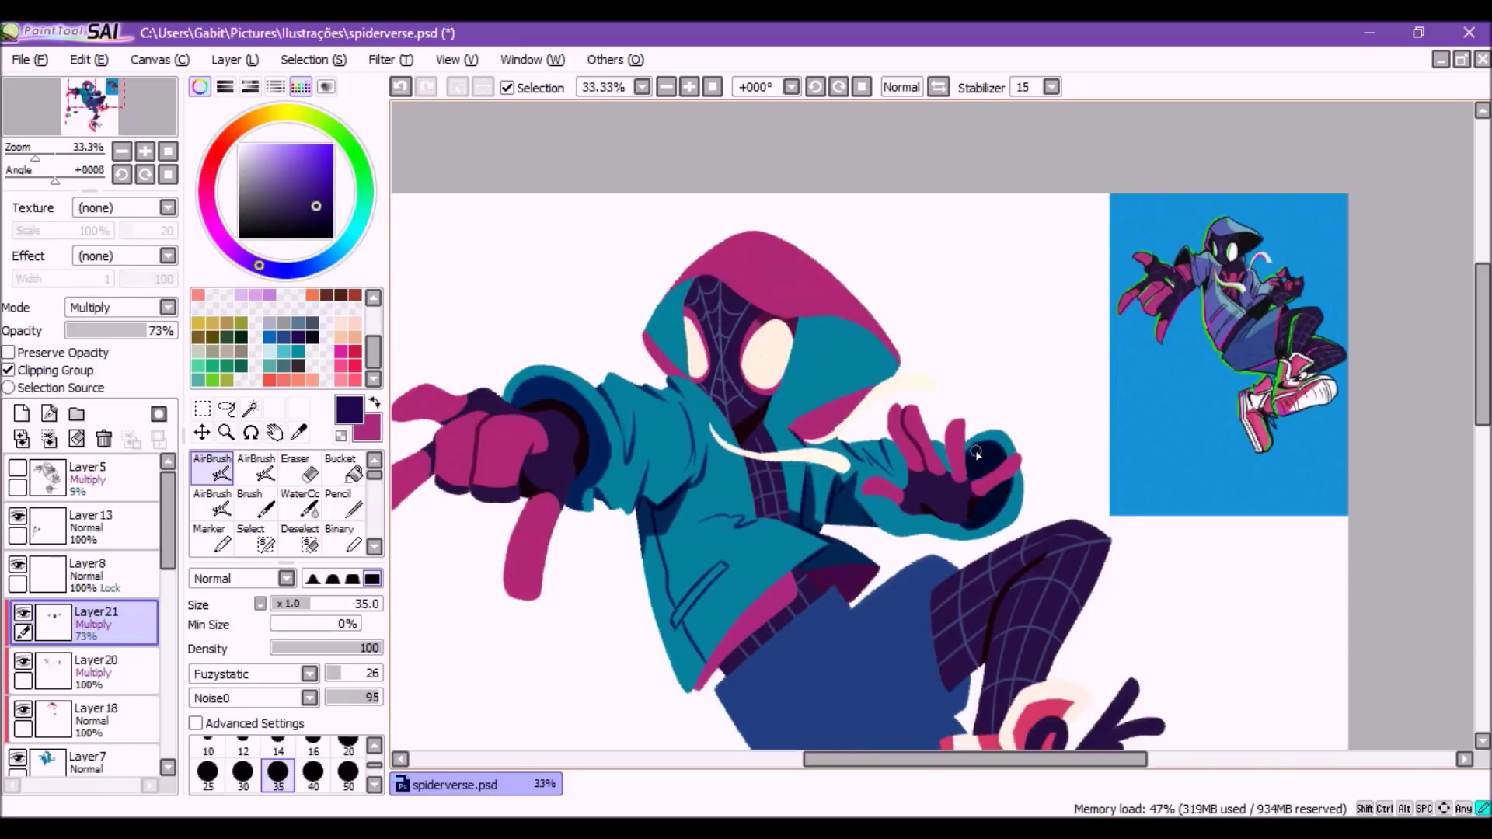
pyautogui.hotkey('ctrl', 'z')
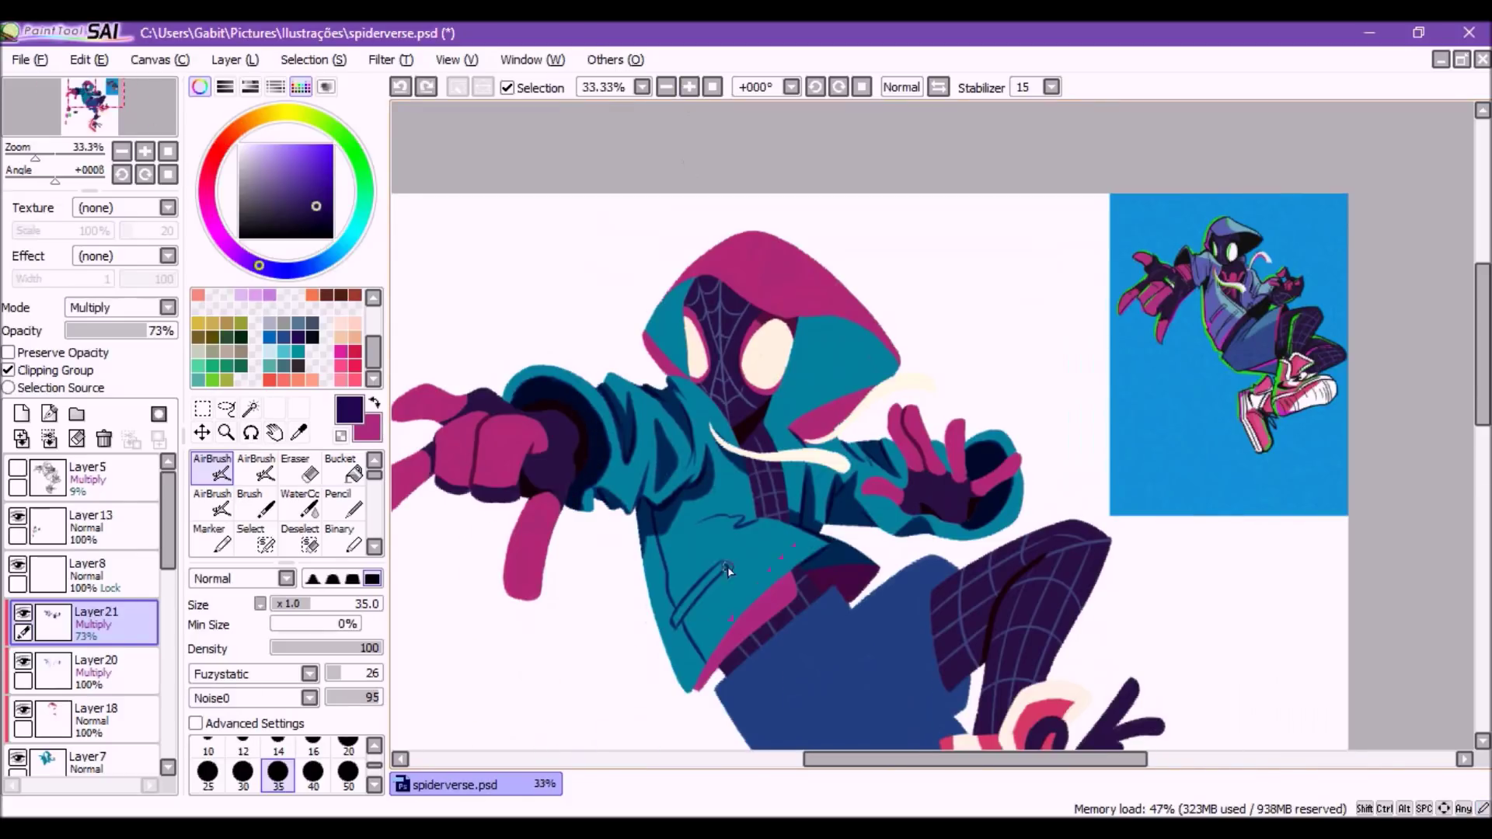
# Shade the jacket's lower front edge in dark purple and lower Layer21's opacity to 61%
pyautogui.moveTo(694, 682); pyautogui.dragTo(687, 613)
pyautogui.scroll(-1, 851, 451)
pyautogui.click(133, 331)
pyautogui.scroll(1, 804, 186)
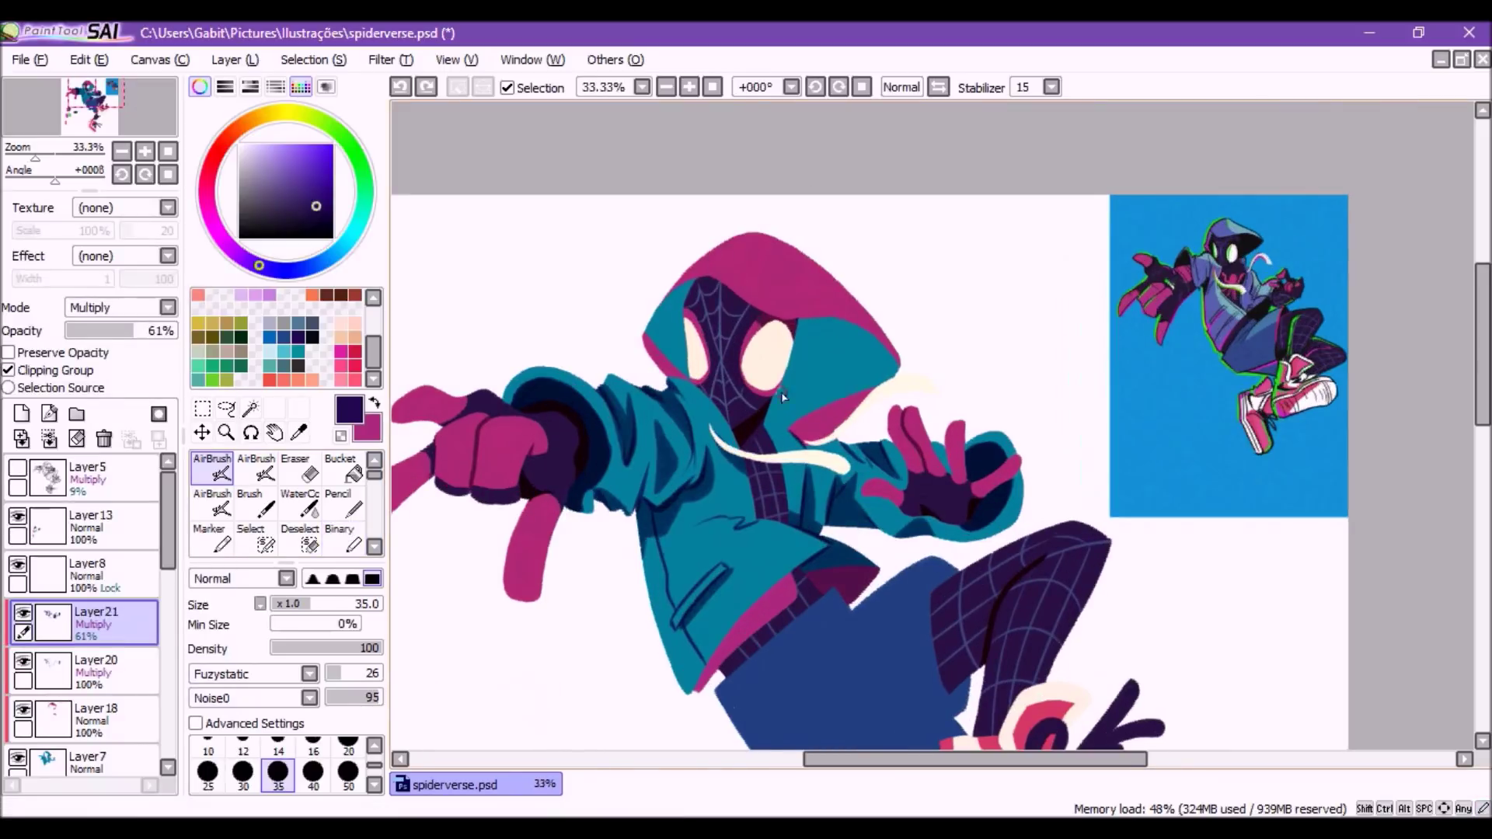
pyautogui.scroll(-2, 804, 186)
pyautogui.scroll(2, 804, 187)
# Make magenta the active painting colour and preserve the opacity of the clipped detail layer Layer17
pyautogui.doubleClick(94, 660)
pyautogui.click(874, 388)
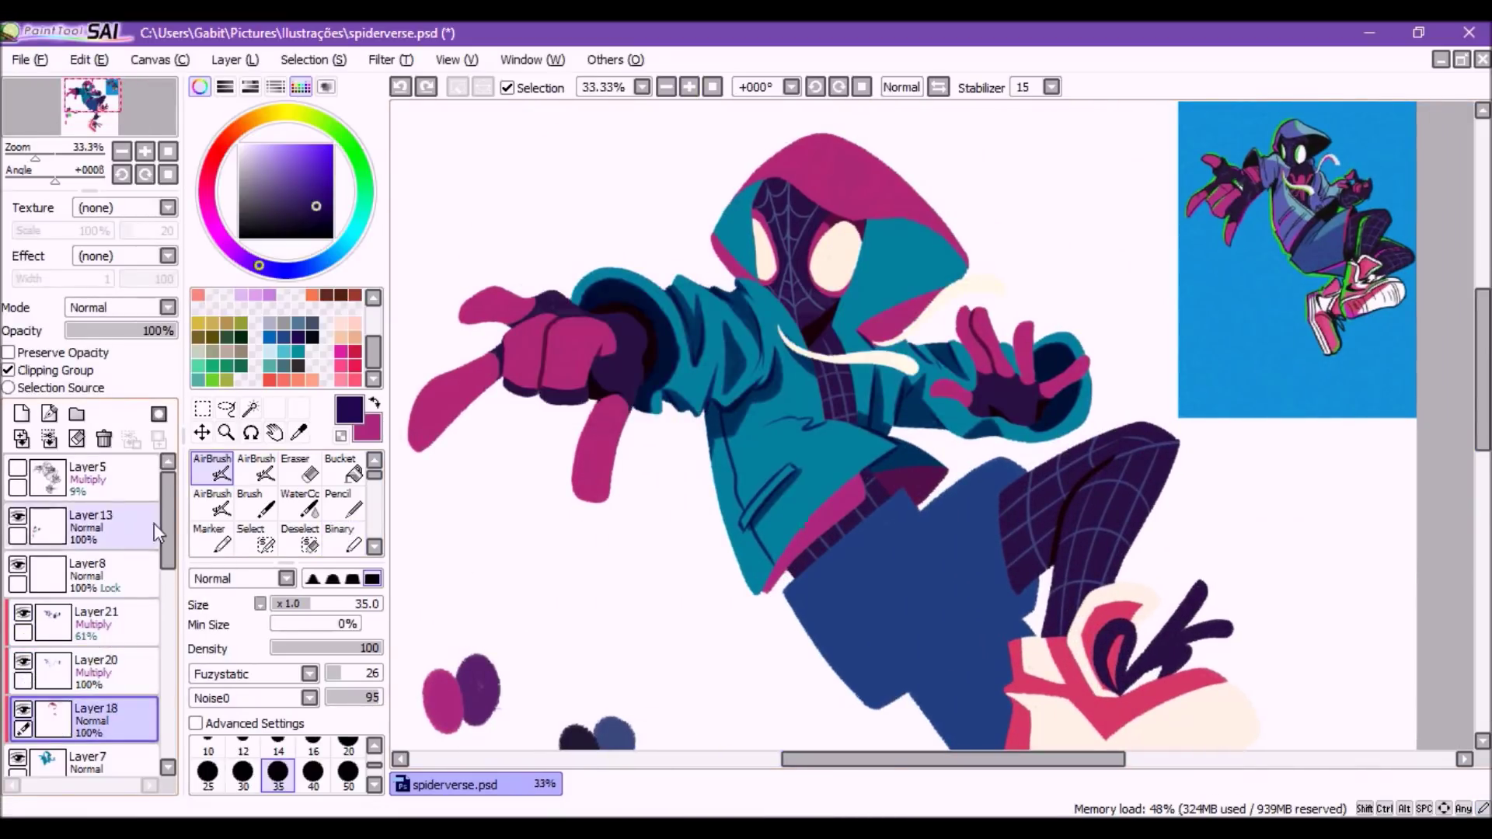
pyautogui.scroll(-3, 154, 523)
pyautogui.click(96, 501)
pyautogui.press('x')
pyautogui.click(93, 550)
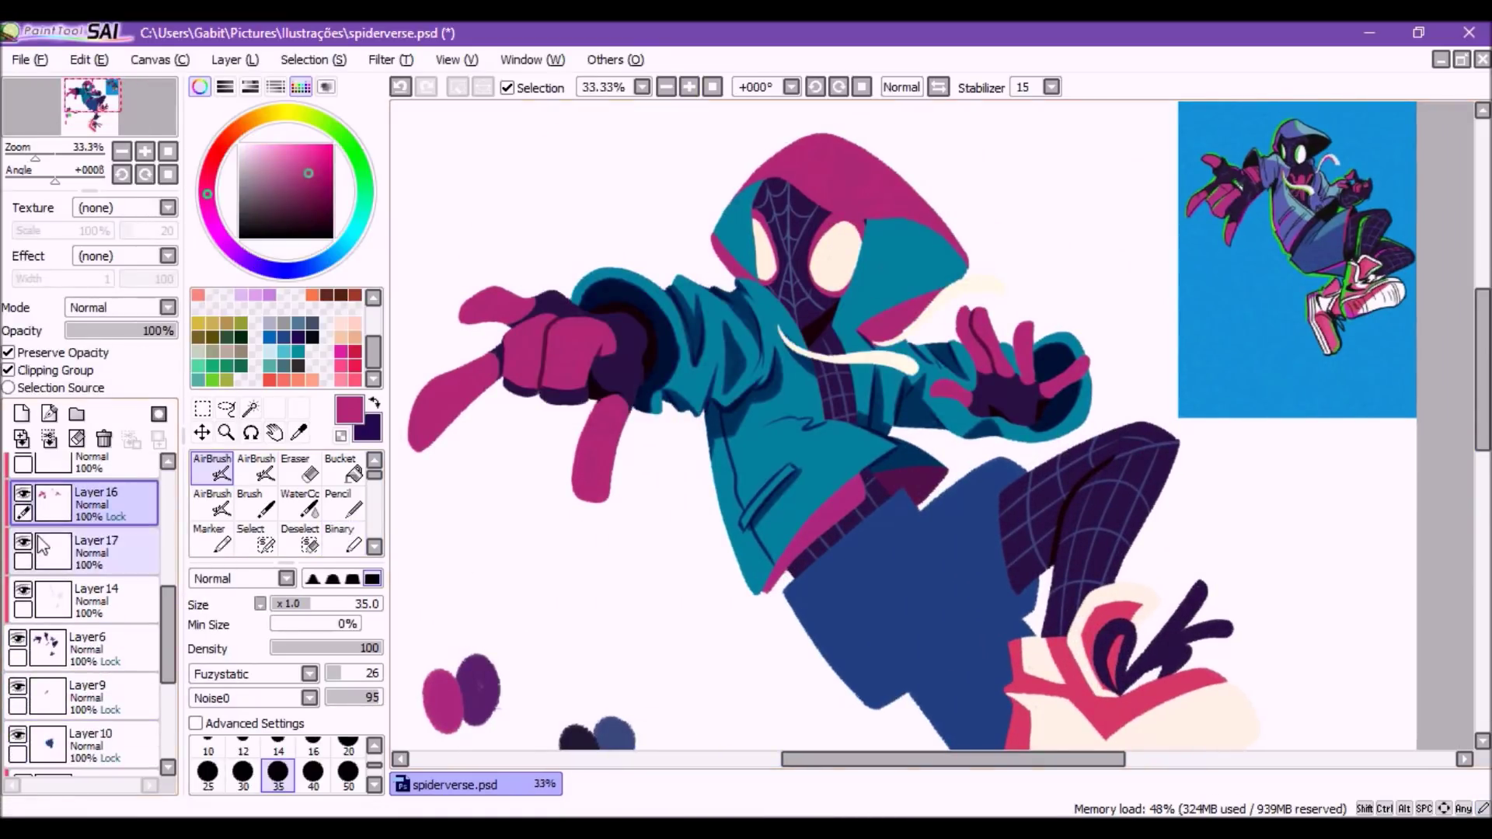
pyautogui.click(264, 118)
pyautogui.scroll(-2, 829, 237)
pyautogui.scroll(2, 680, 90)
pyautogui.scroll(3, 30, 628)
# Paint a dark magenta shadow on the rear half of the hood with a size 50 brush on a new clipped layer above Layer21
pyautogui.click(21, 413)
pyautogui.click(354, 365)
pyautogui.click(348, 772)
pyautogui.click(319, 190)
pyautogui.moveTo(962, 247); pyautogui.dragTo(859, 159)
pyautogui.click(665, 86)
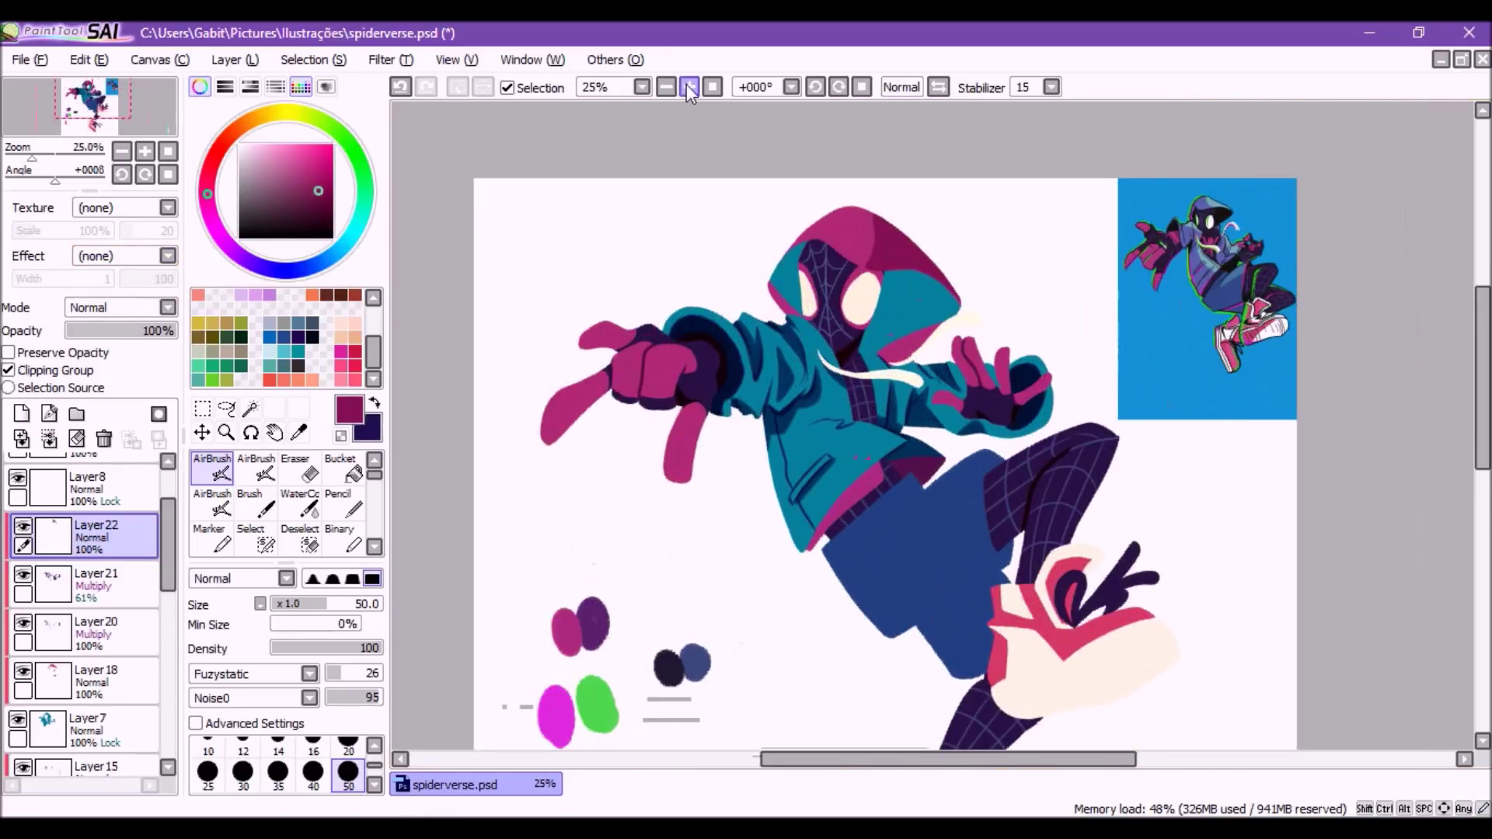
pyautogui.click(689, 86)
pyautogui.click(688, 87)
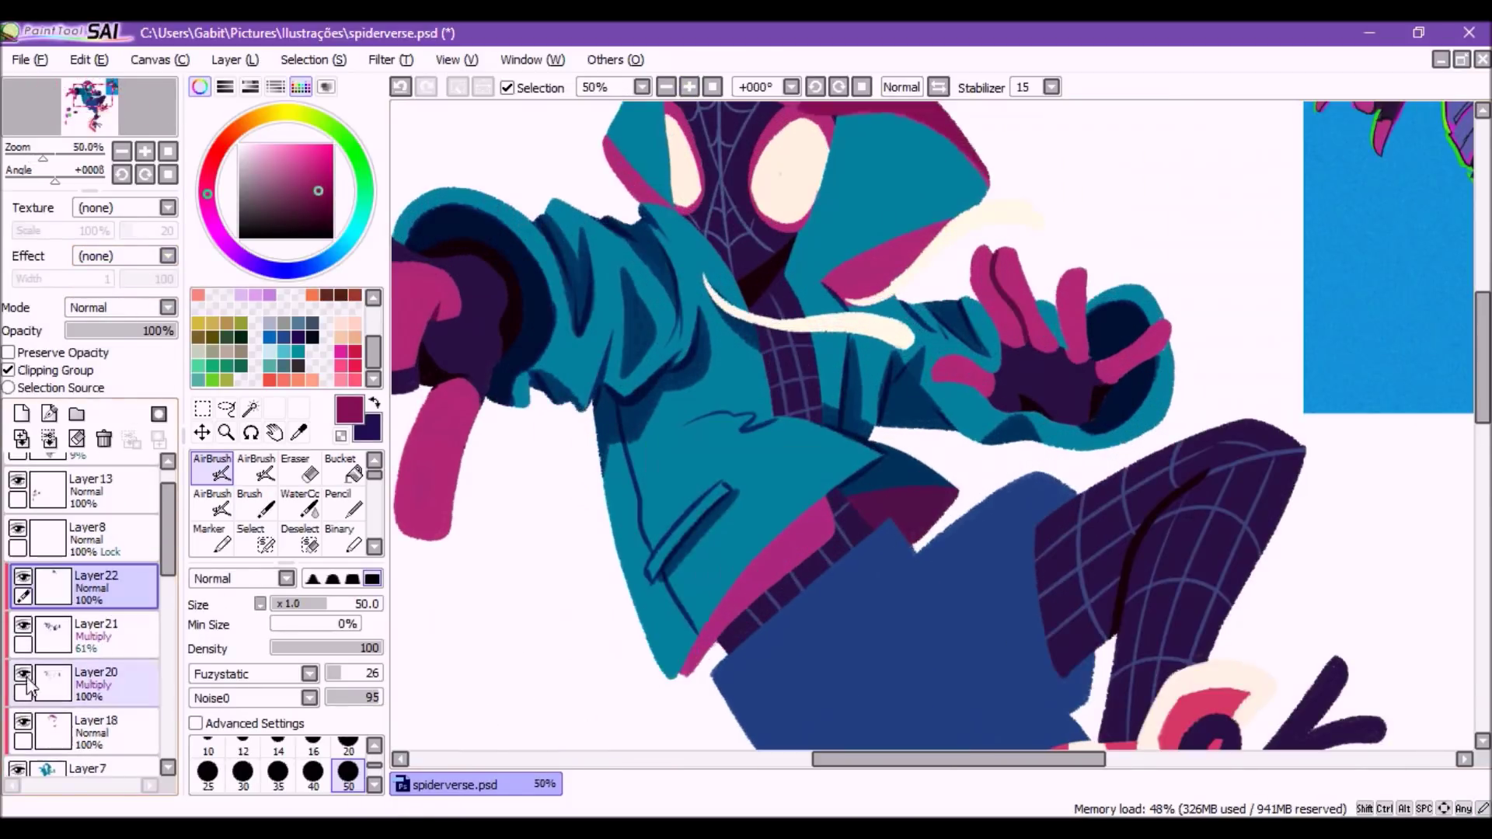
# Try to shade the hood's teal edge in dark purple on Layer21 with a size 40 brush
pyautogui.keyDown('ctrl'); pyautogui.keyDown('shift'); pyautogui.click(582, 278); pyautogui.keyUp('shift'); pyautogui.keyUp('ctrl')
pyautogui.press('[')
pyautogui.keyDown('alt'); pyautogui.click(683, 264); pyautogui.keyUp('alt')
pyautogui.moveTo(816, 233); pyautogui.dragTo(925, 140)
pyautogui.scroll(3, 877, 206)
pyautogui.hotkey('ctrl', 'z')
pyautogui.scroll(-5, 170, 668)
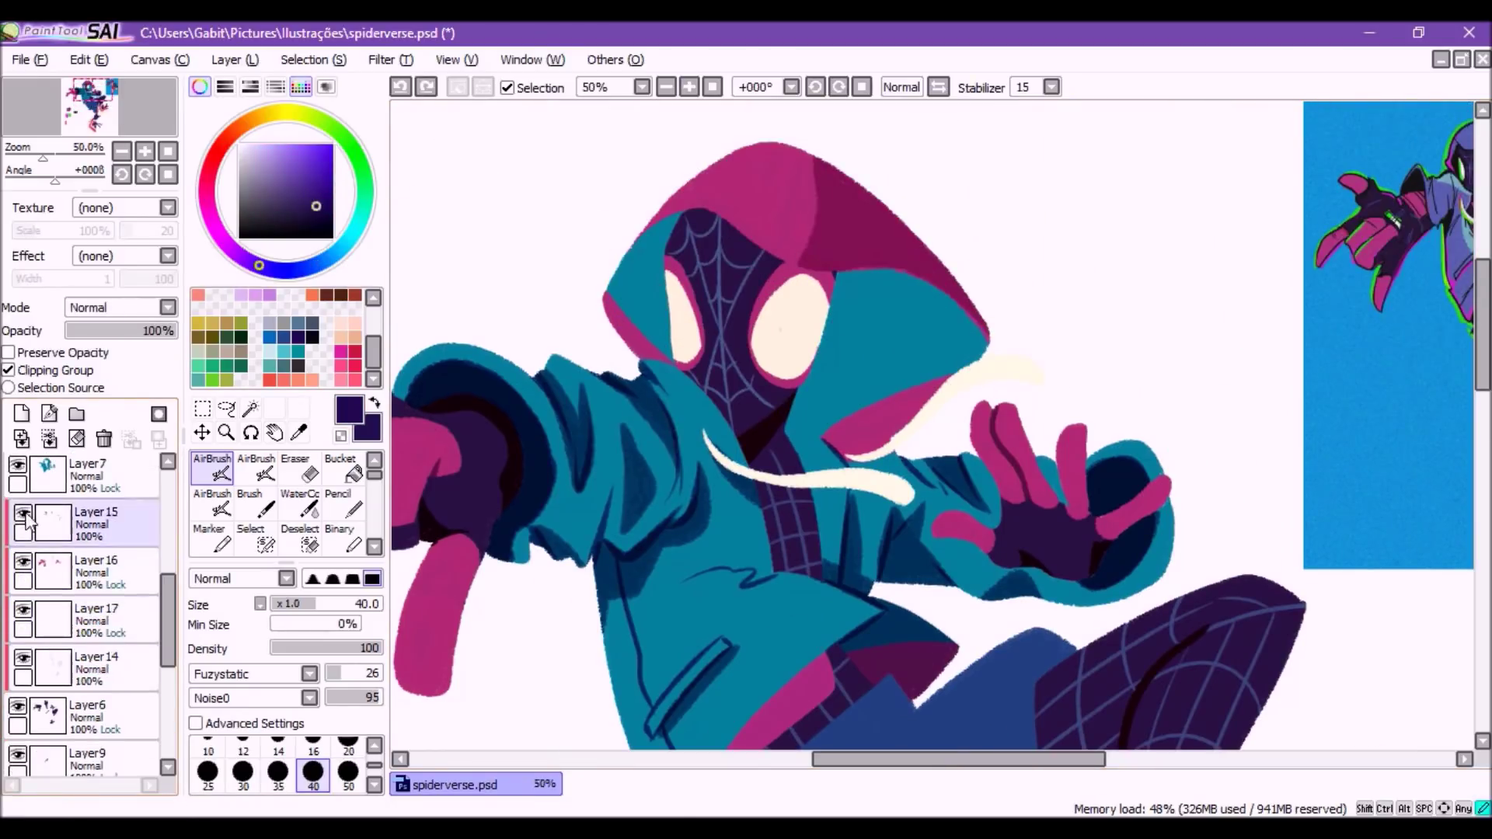
pyautogui.scroll(5, 170, 668)
pyautogui.click(93, 478)
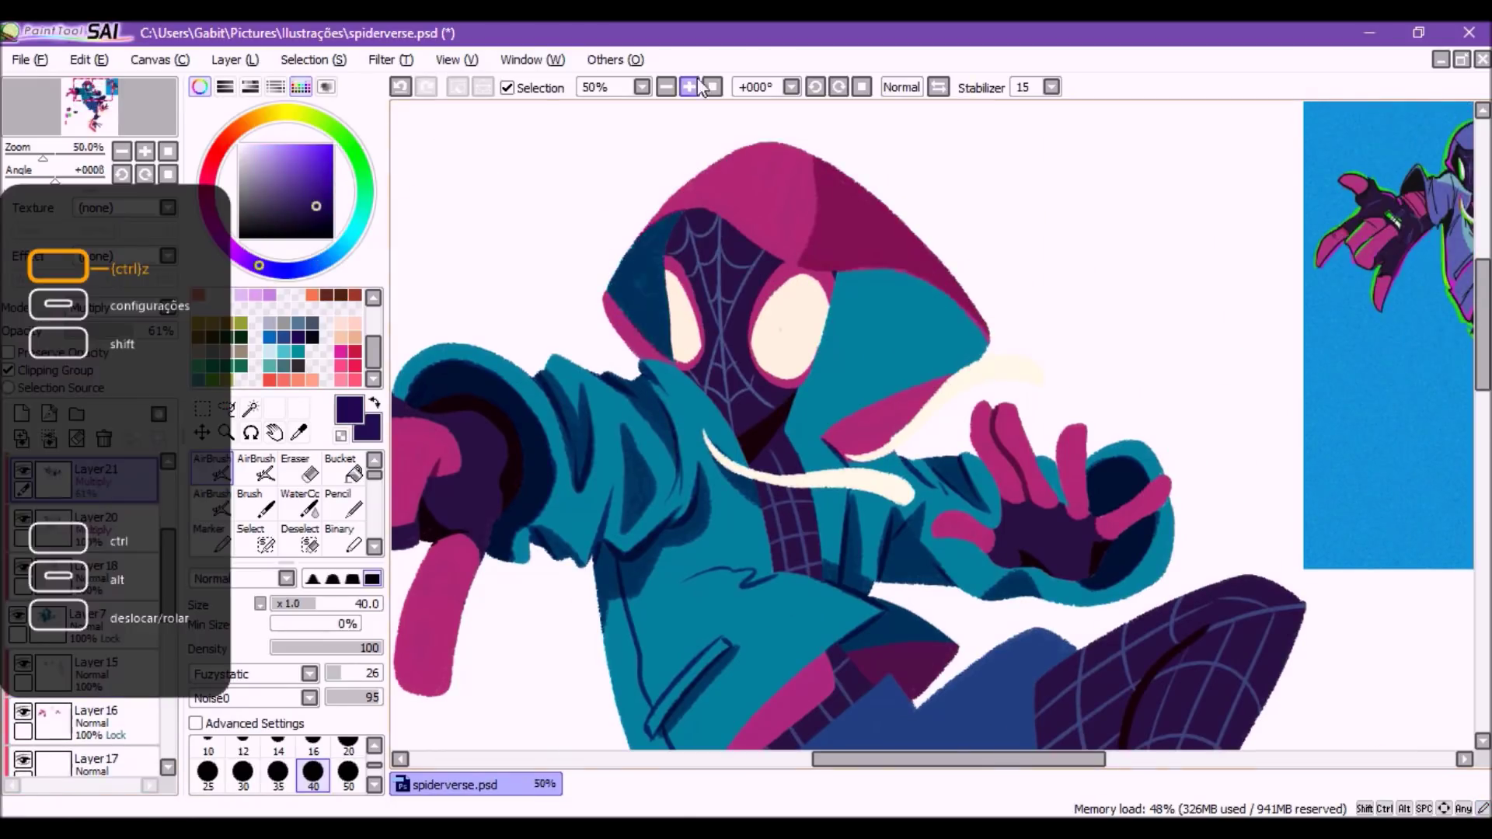
pyautogui.press('-')
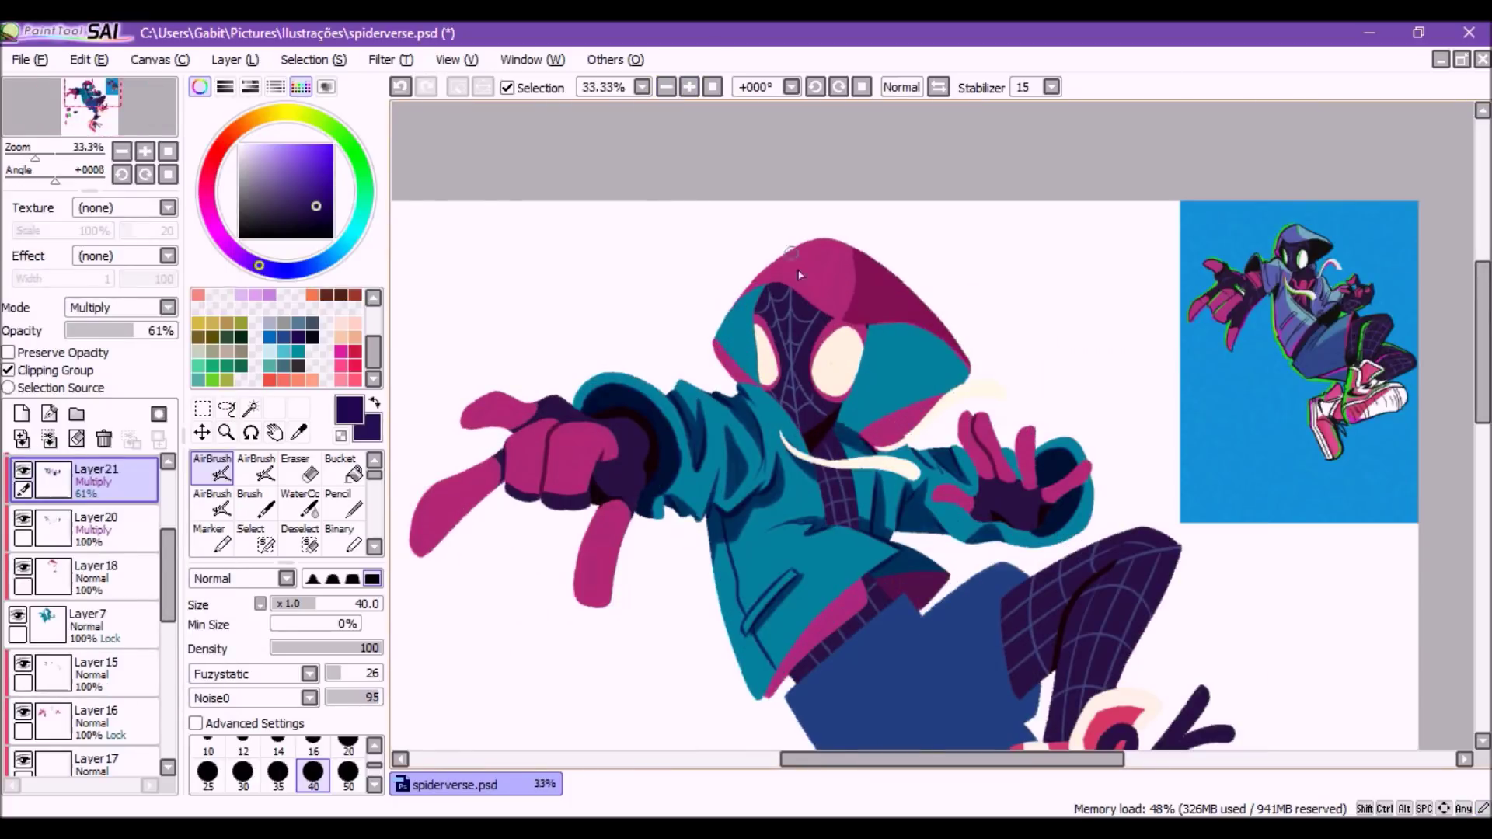
pyautogui.press('+')
pyautogui.press('-')
pyautogui.press('-')
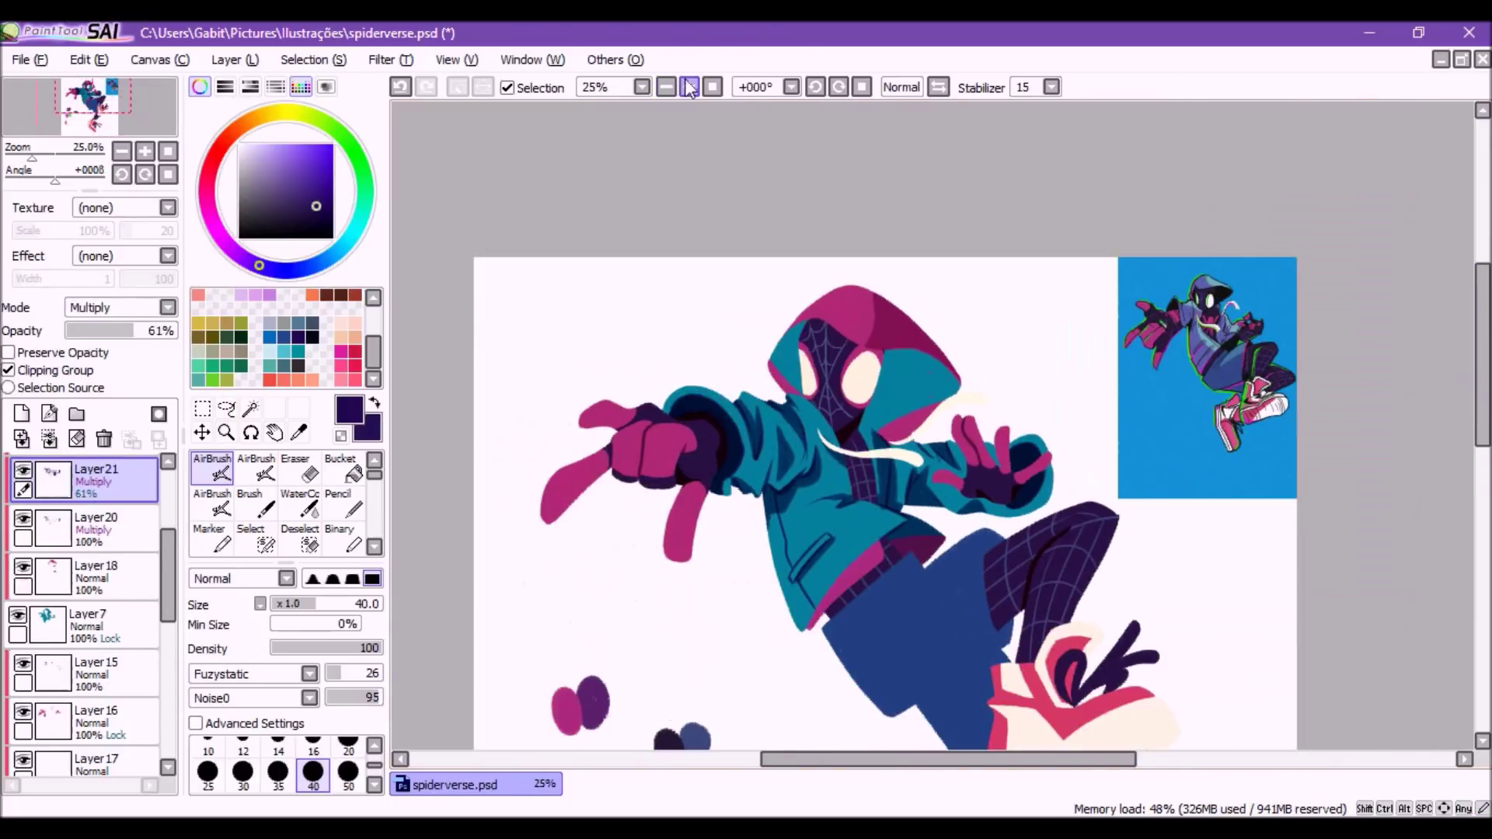
# Draw the shorts' seam lines in near-black with a size 14 brush on a new clipped layer above Layer10
pyautogui.click(689, 86)
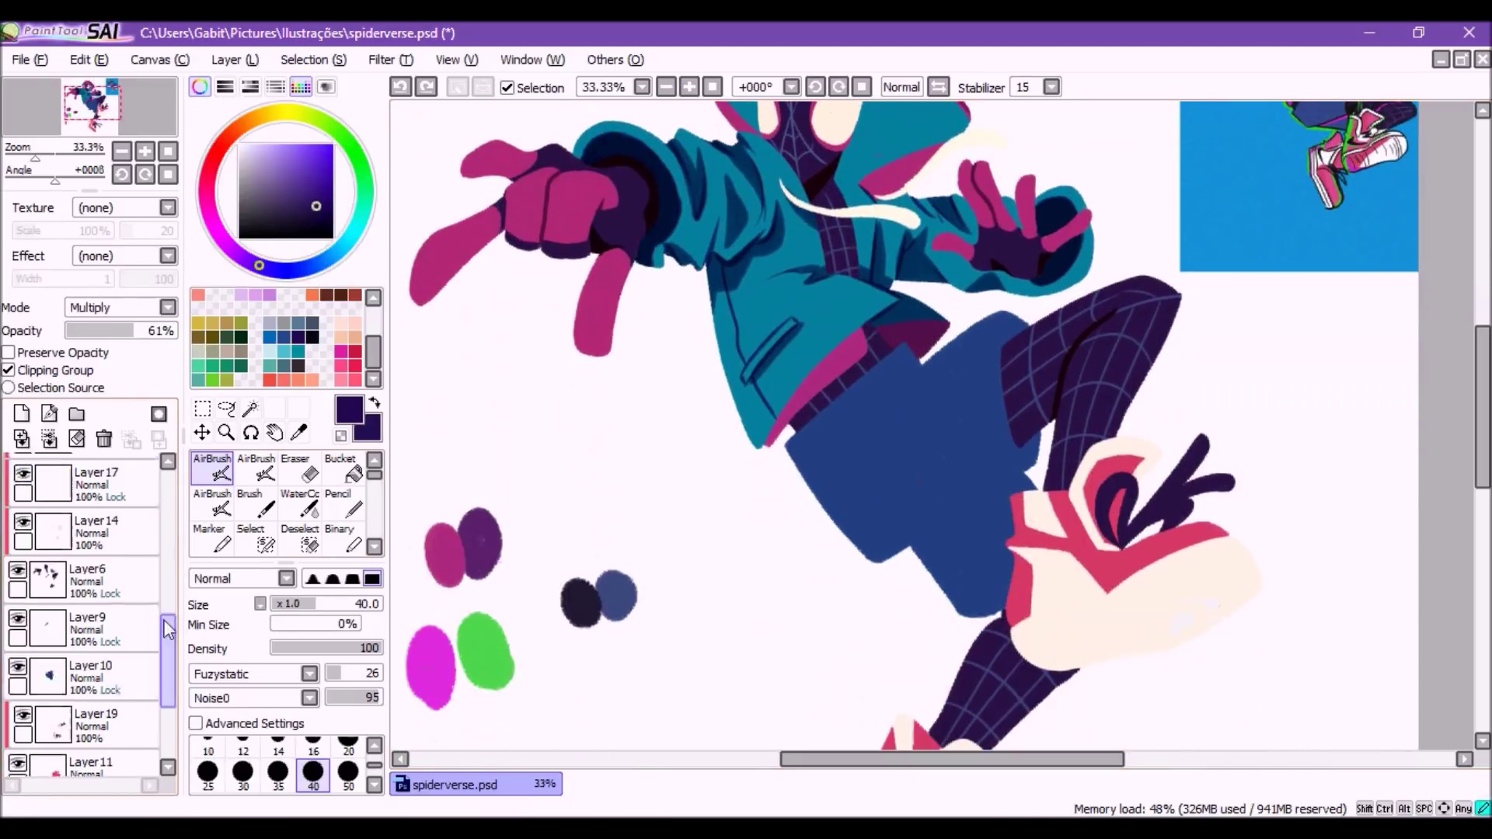
pyautogui.press('[')
pyautogui.press('[')
pyautogui.press('[')
pyautogui.press('[')
pyautogui.press('[')
pyautogui.press('[')
pyautogui.moveTo(921, 363); pyautogui.dragTo(840, 443)
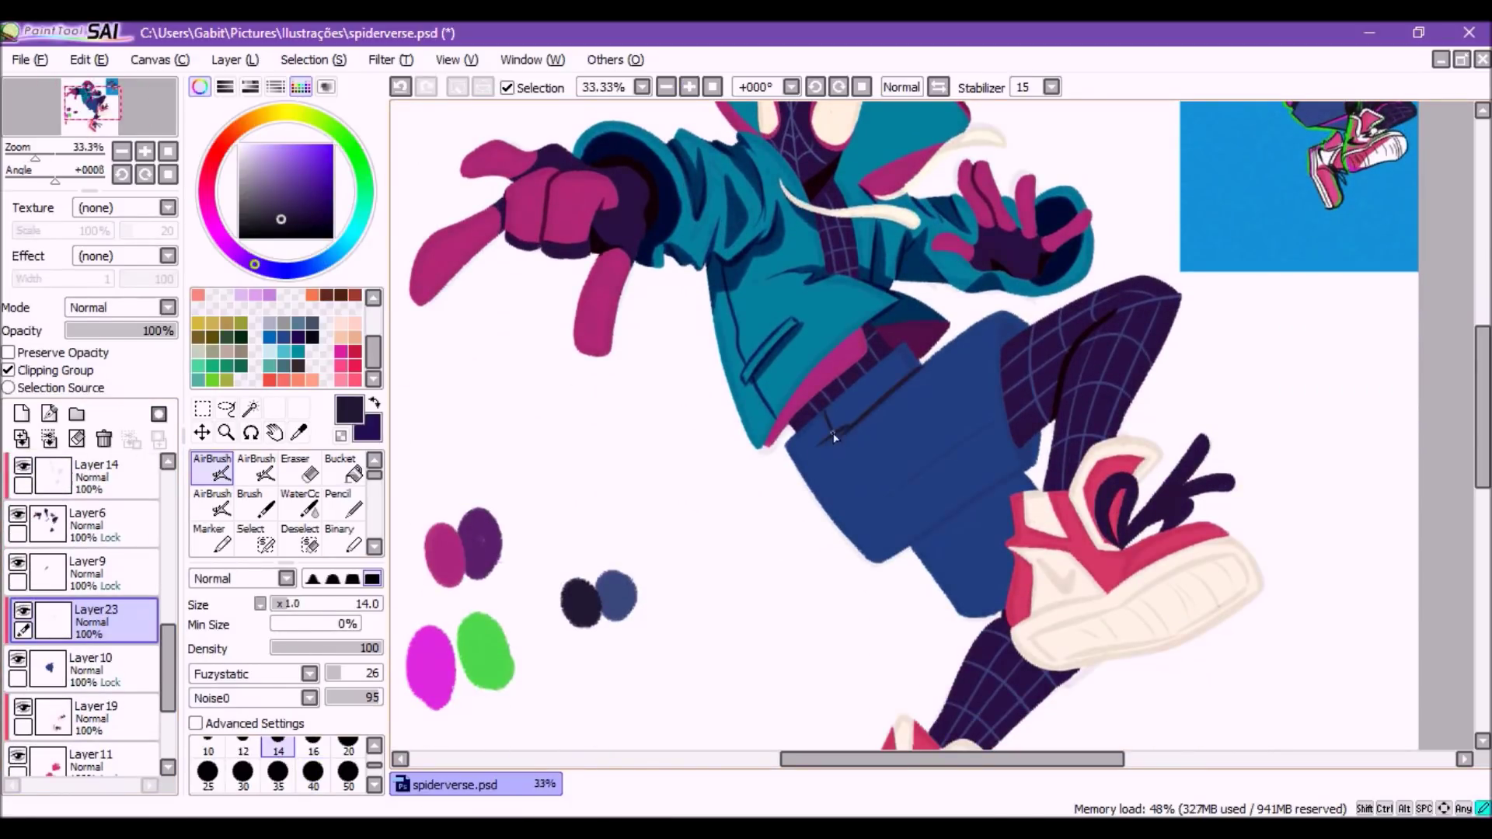
# Darken the inside of the shorts' leg opening in near-black with a size 40 brush, then reduce the brush to size 30
pyautogui.press(']')
pyautogui.press(']')
pyautogui.press(']')
pyautogui.press(']')
pyautogui.press(']')
pyautogui.press(']')
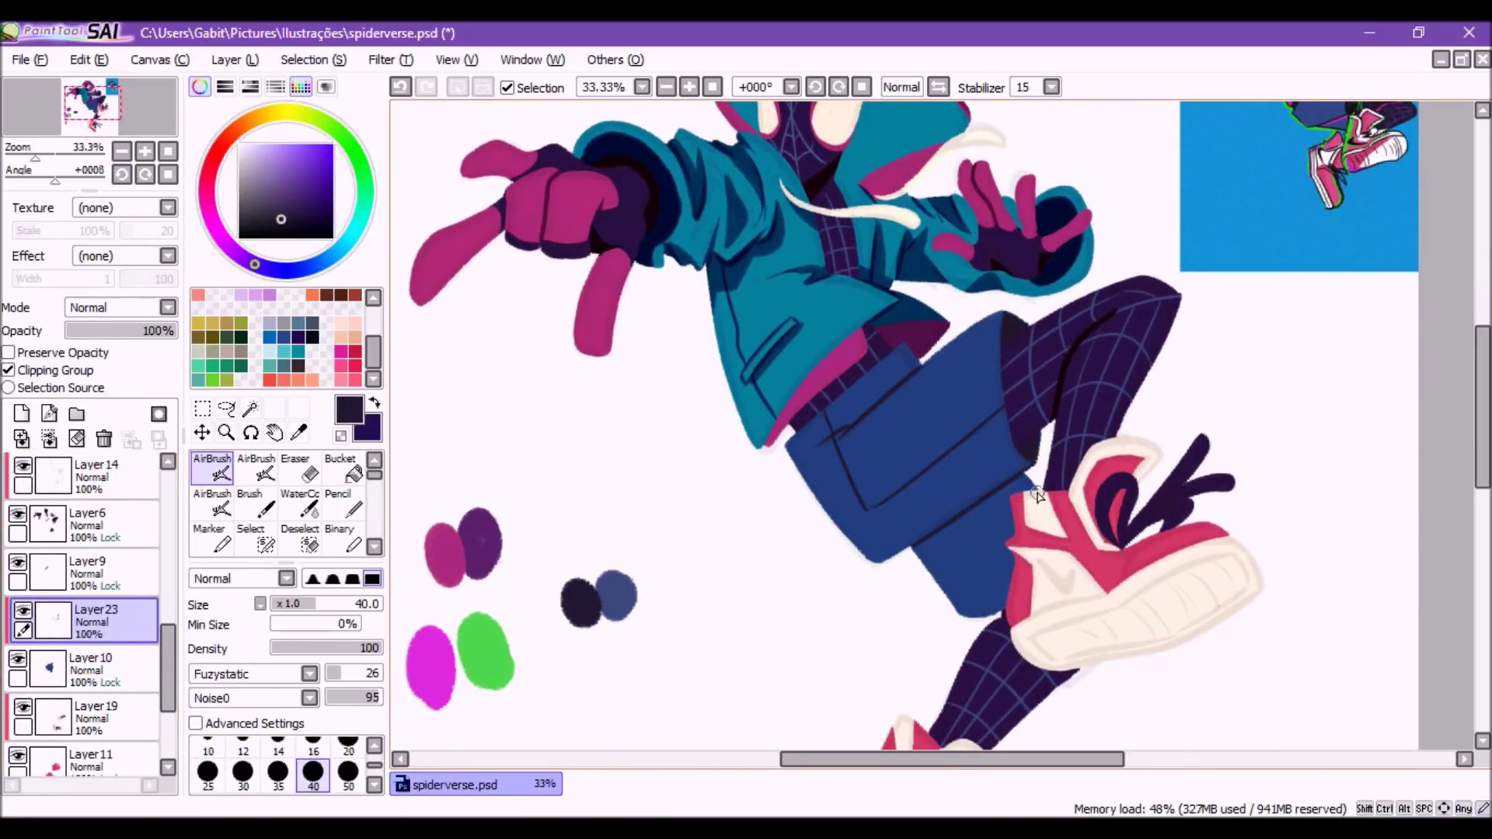
pyautogui.press('[')
pyautogui.press('[')
pyautogui.click(666, 87)
pyautogui.click(666, 86)
pyautogui.click(688, 86)
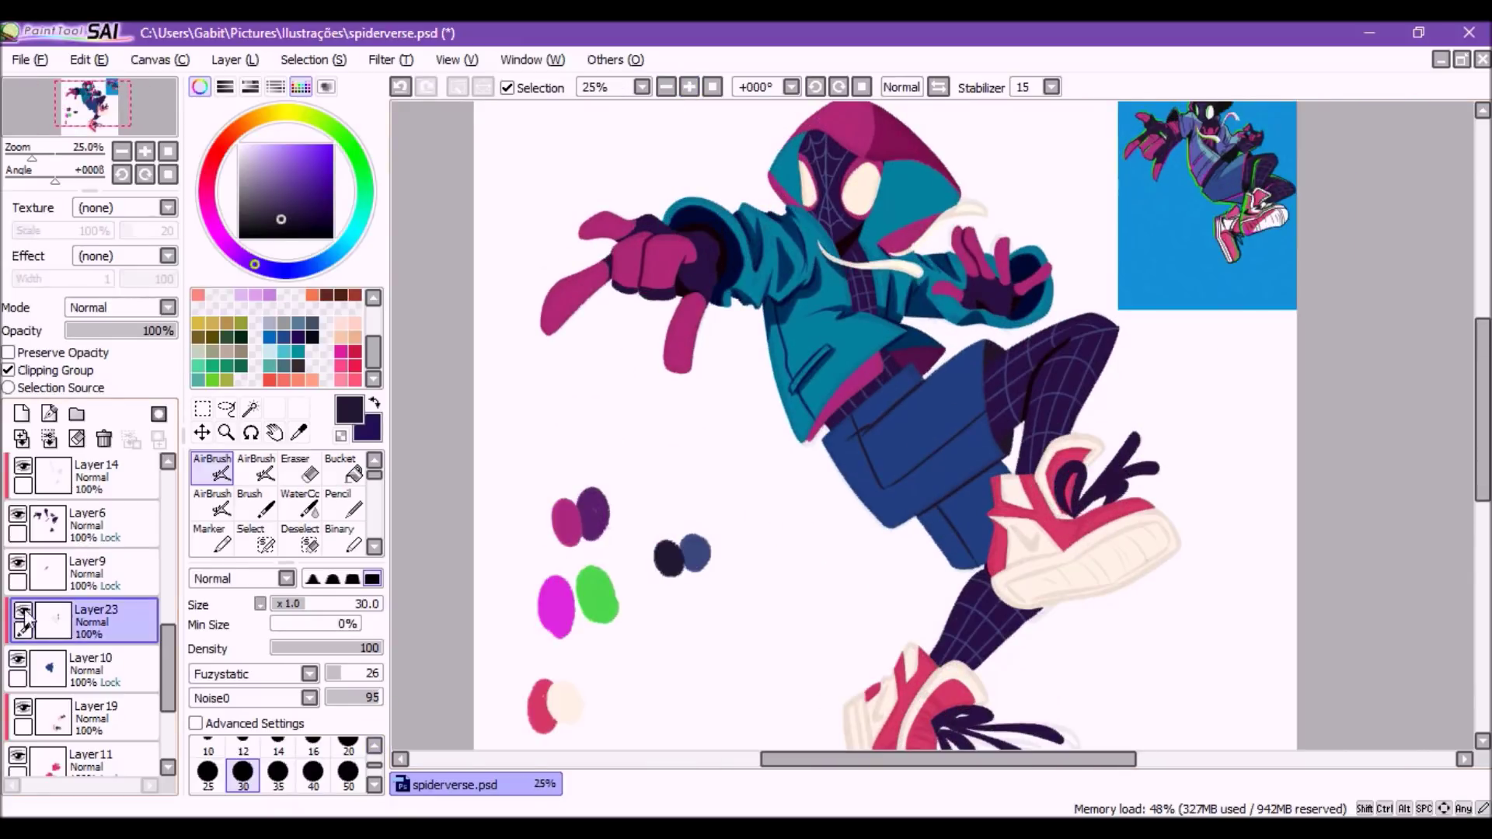
# Paint a blue highlight along the top of the shorts' thigh with a size 35 brush on a new clipped Luminosity layer at 38% opacity
pyautogui.click(21, 412)
pyautogui.click(167, 307)
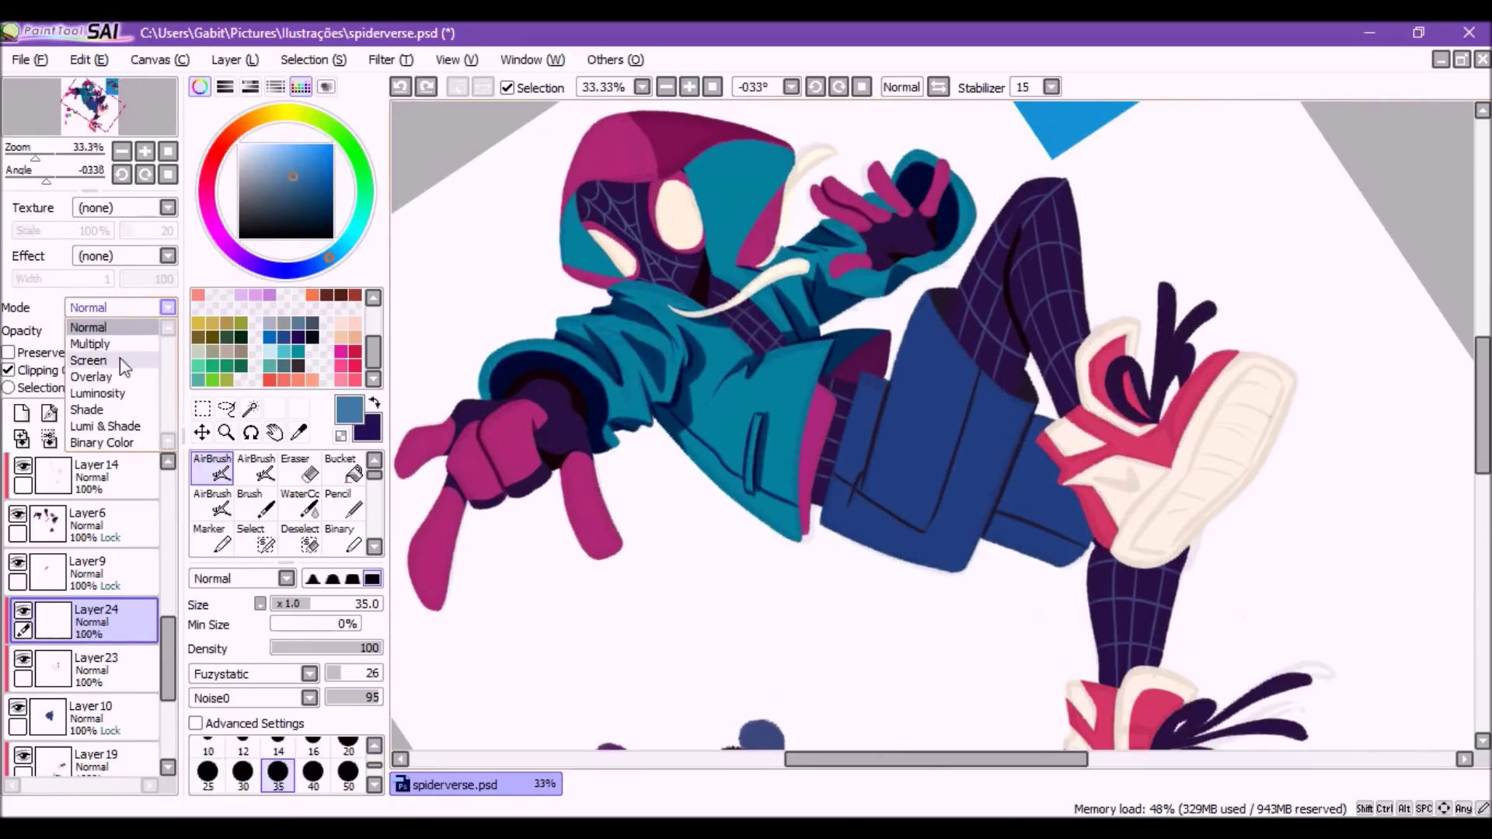
pyautogui.click(121, 395)
pyautogui.moveTo(936, 299); pyautogui.dragTo(870, 483)
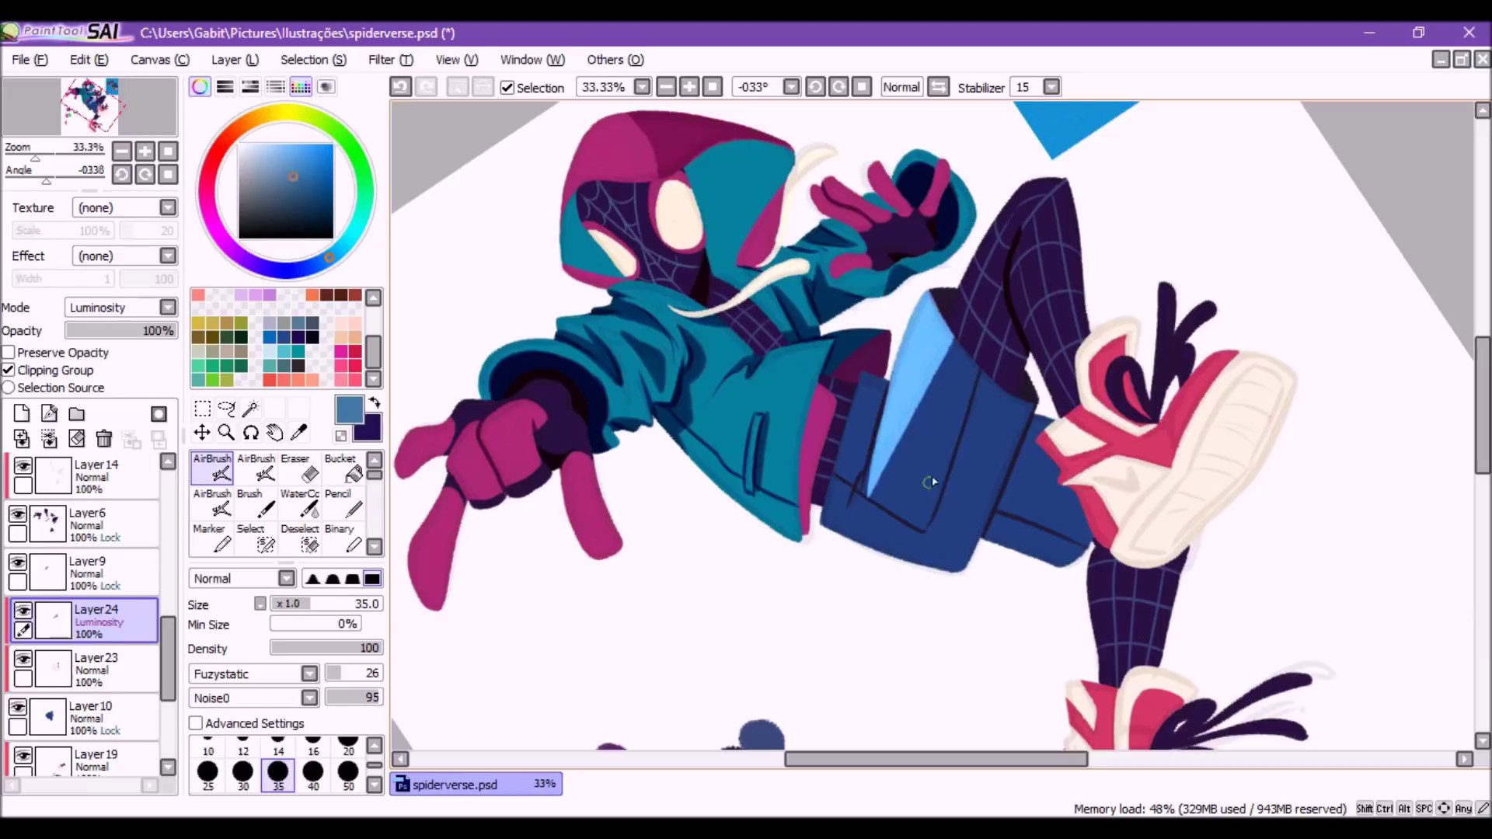
pyautogui.moveTo(174, 330); pyautogui.dragTo(108, 330)
pyautogui.press('Delete')
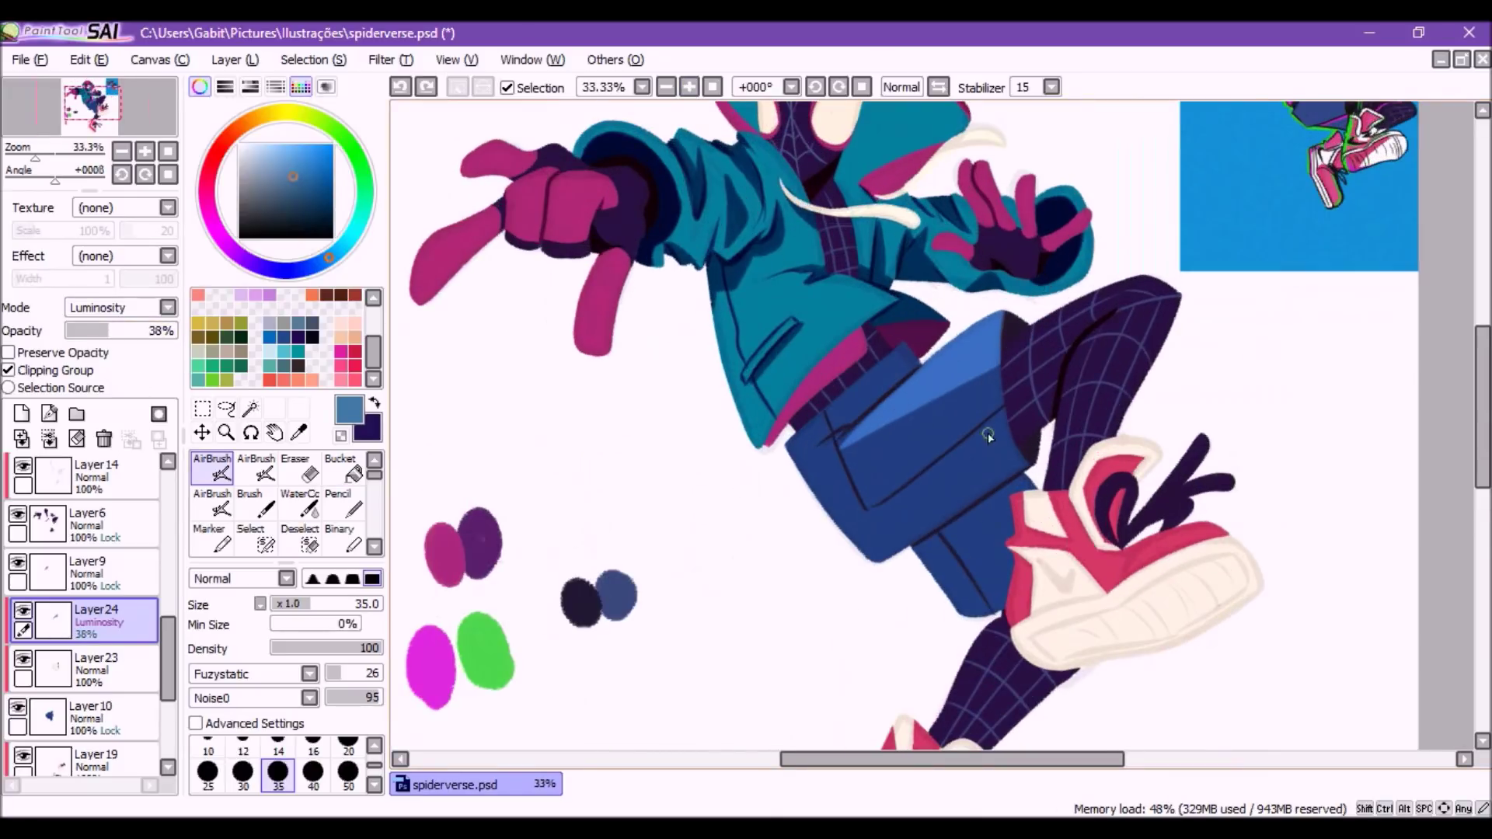
# Shade the shorts' rear leg in dark purple on a new clipped Multiply layer at 53% opacity, and set the highlight layer to 32%
pyautogui.click(21, 412)
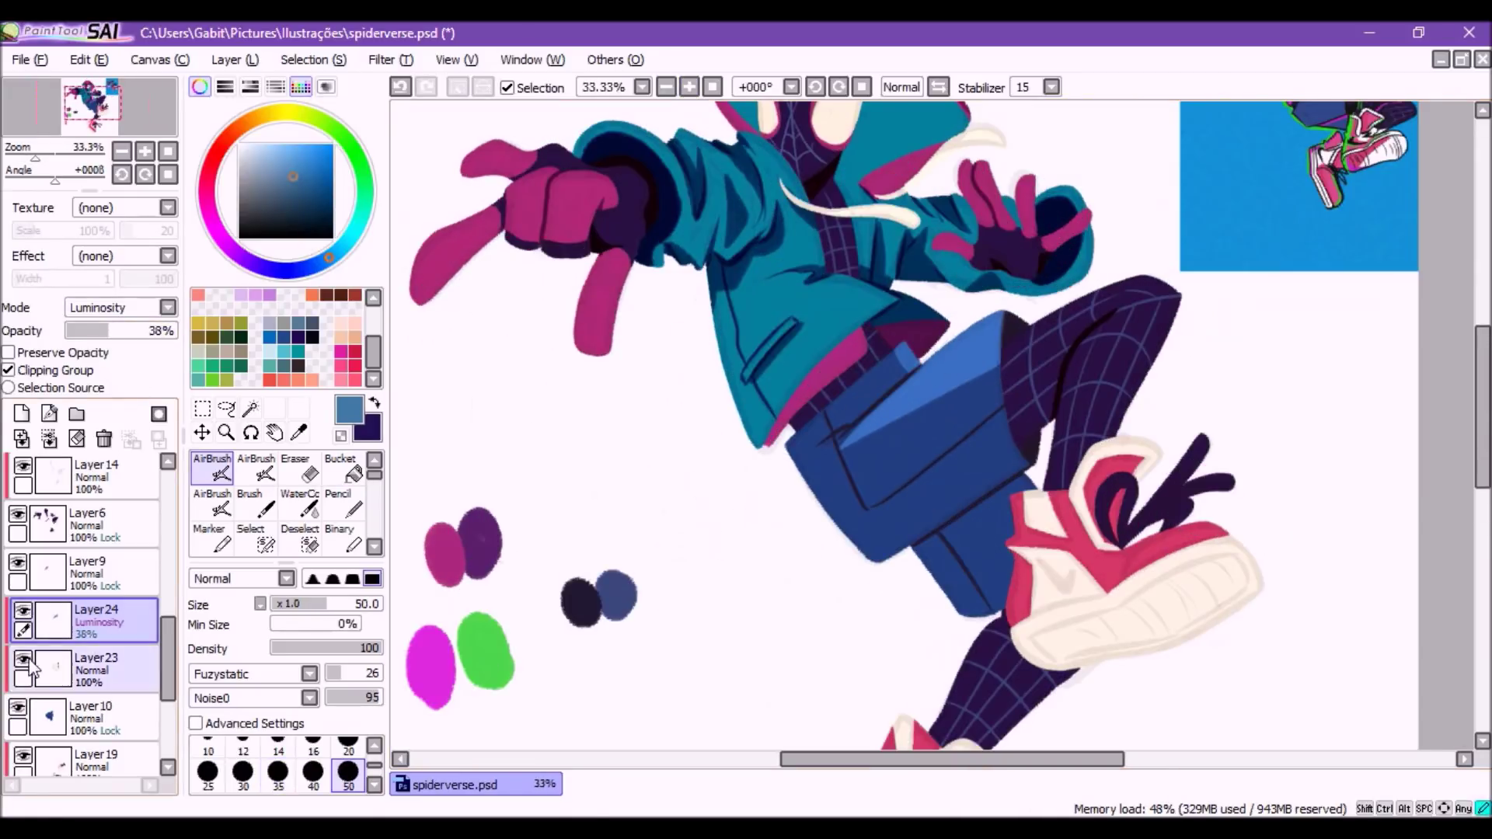
pyautogui.press('x')
pyautogui.click(348, 771)
pyautogui.press('-')
pyautogui.click(48, 621)
pyautogui.click(102, 331)
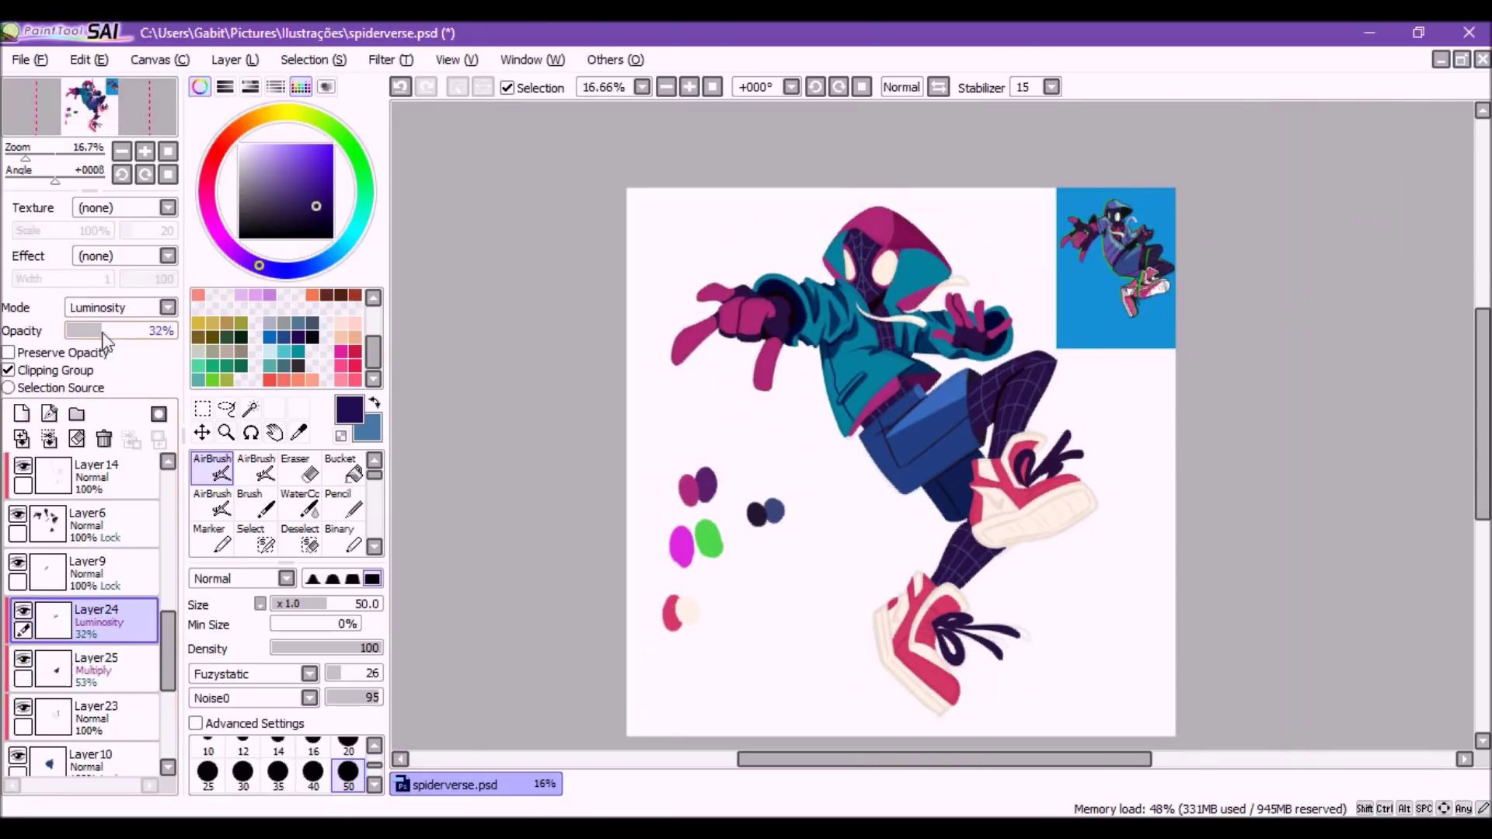
# Add blue highlights along the shorts' pocket edges on Layer24 with a size 50 brush
pyautogui.press('x')
pyautogui.scroll(2, 913, 466)
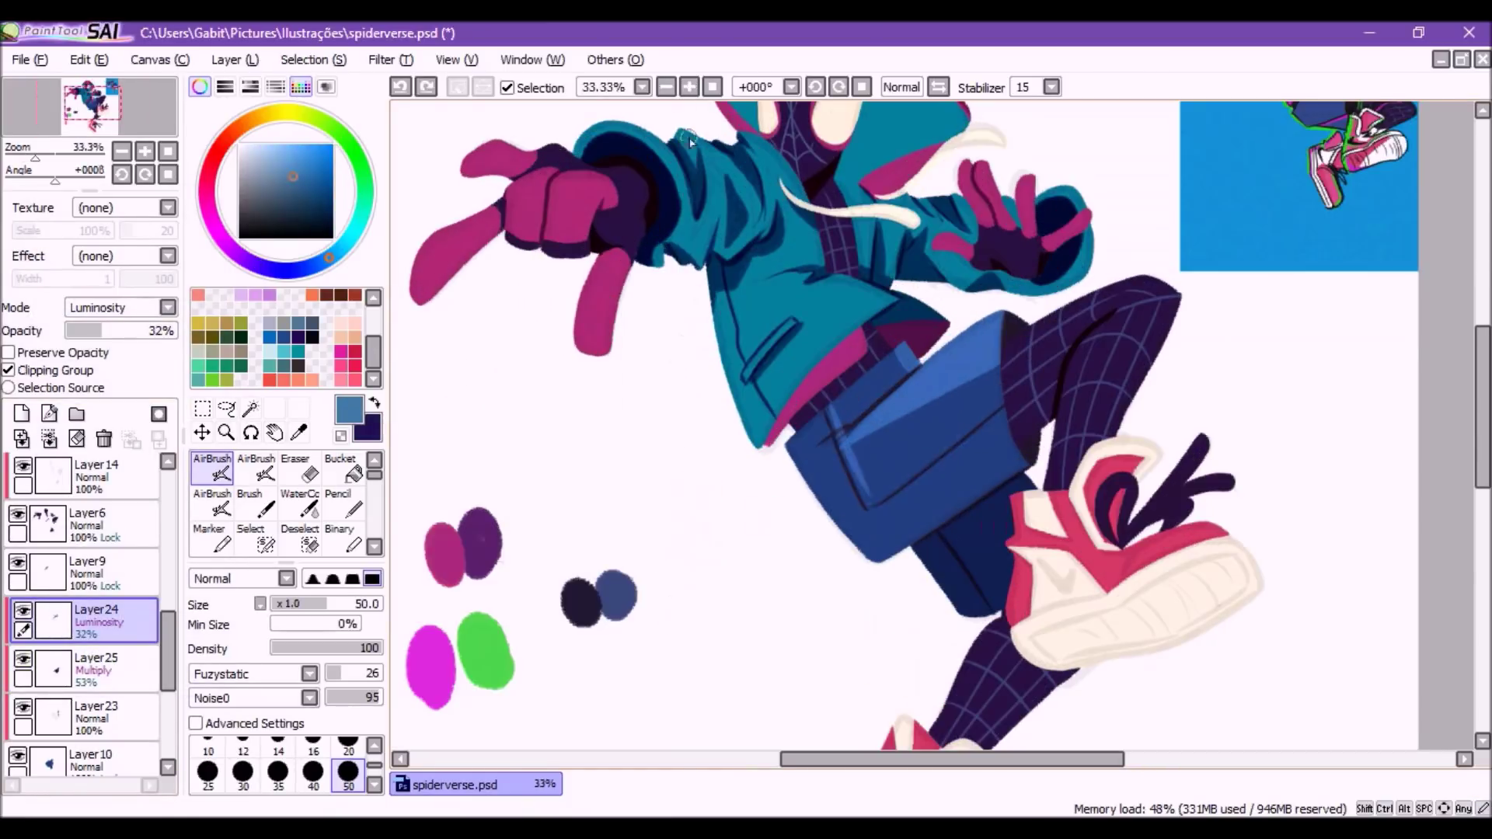
pyautogui.scroll(-1, 886, 410)
pyautogui.press('e')
pyautogui.scroll(-1, 885, 409)
# Merge the shorts' clipped detail layers into Layer10 and Layer14 into Layer6
pyautogui.hotkey('ctrl', 'e')
pyautogui.hotkey('ctrl', 'e')
pyautogui.hotkey('ctrl', 'e')
pyautogui.scroll(-2, 86, 622)
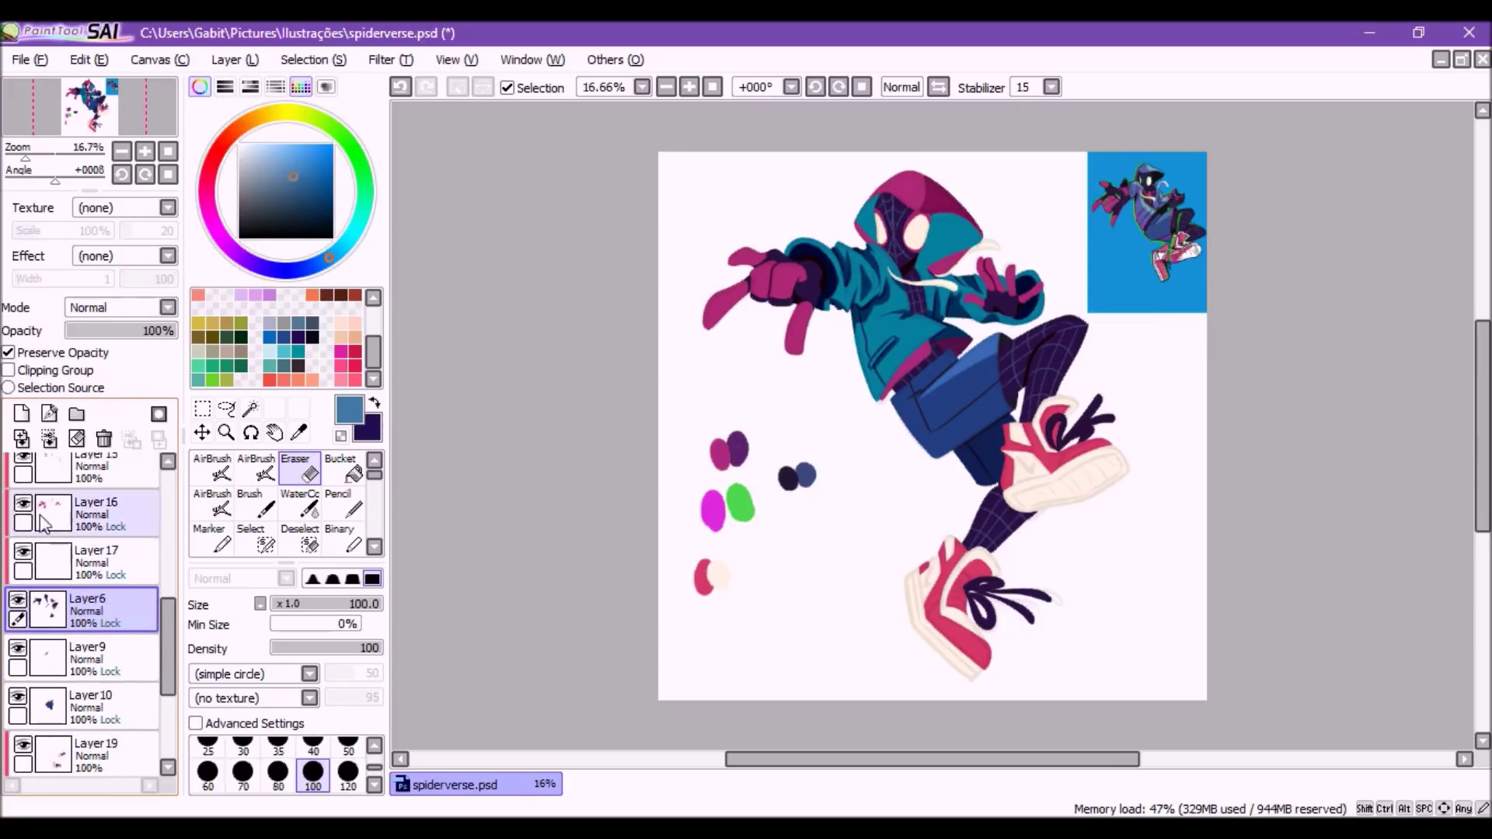
# Draw dark purple check marks on the sides of both sneakers with a size 14 brush on a new clipped layer above Layer19
pyautogui.click(93, 628)
pyautogui.scroll(3, 894, 466)
pyautogui.click(212, 466)
pyautogui.click(279, 748)
pyautogui.moveTo(729, 485); pyautogui.dragTo(721, 537)
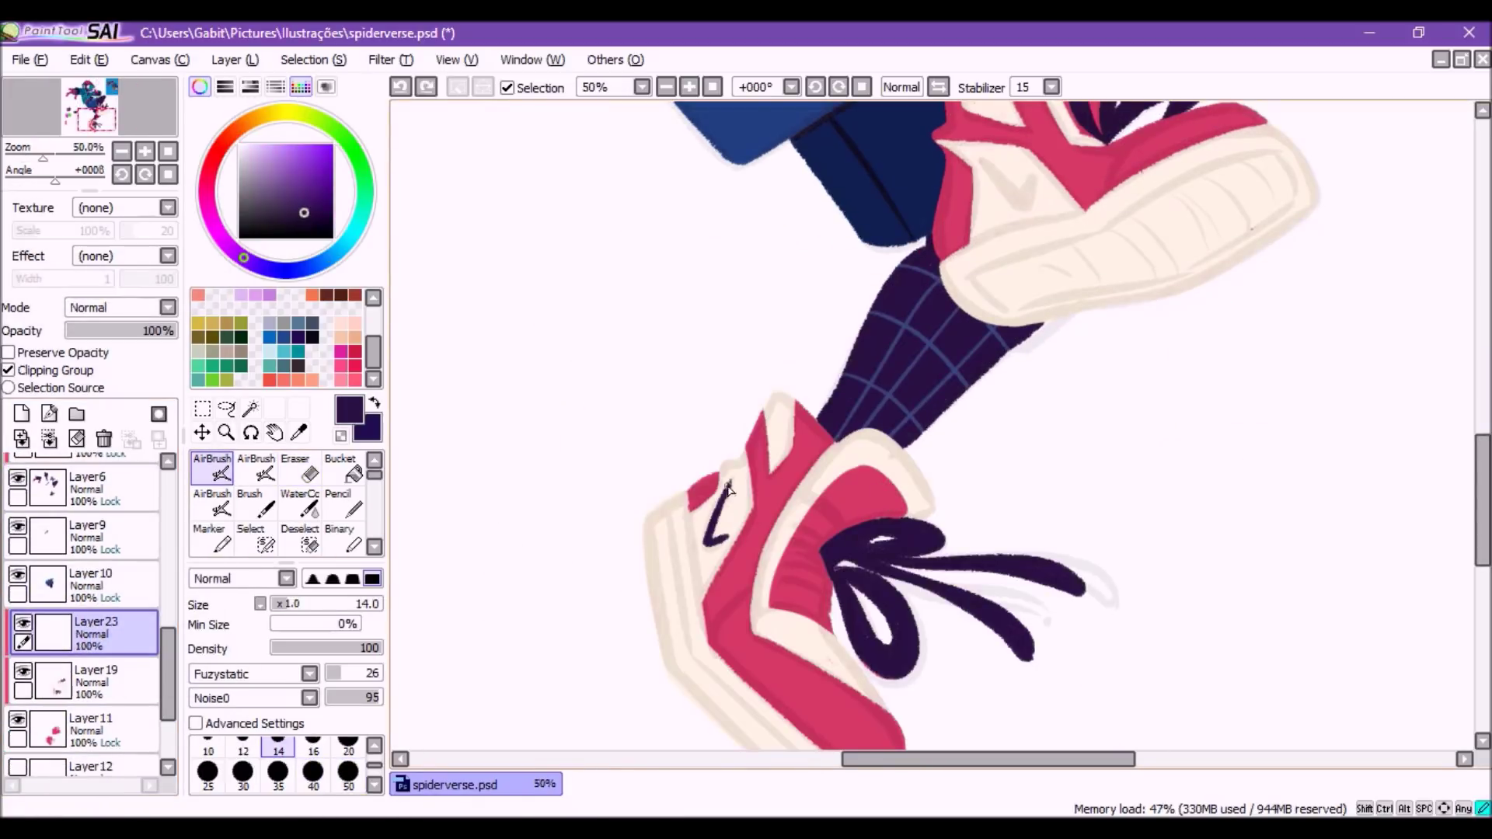
pyautogui.scroll(4, 1370, 425)
pyautogui.click(665, 87)
pyautogui.click(689, 87)
pyautogui.moveTo(932, 404); pyautogui.dragTo(1024, 384)
# Draw the raised sneaker's sole outline and treads and the lower sneaker's midsole stripes in dark purple on a new clipped layer
pyautogui.hotkey('ctrl', 'shift', 'n')
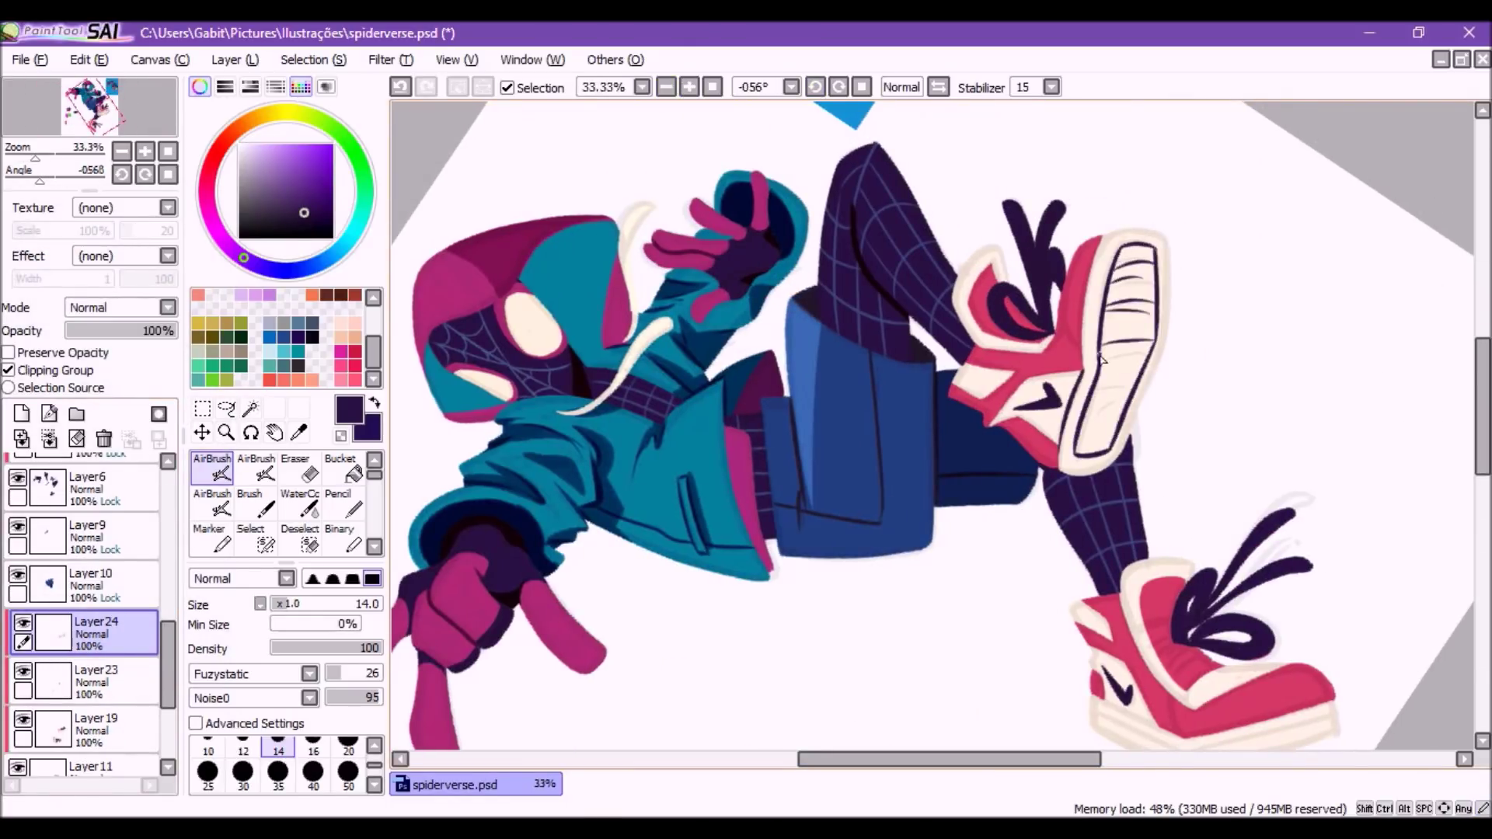
pyautogui.moveTo(1092, 411); pyautogui.dragTo(793, 540)
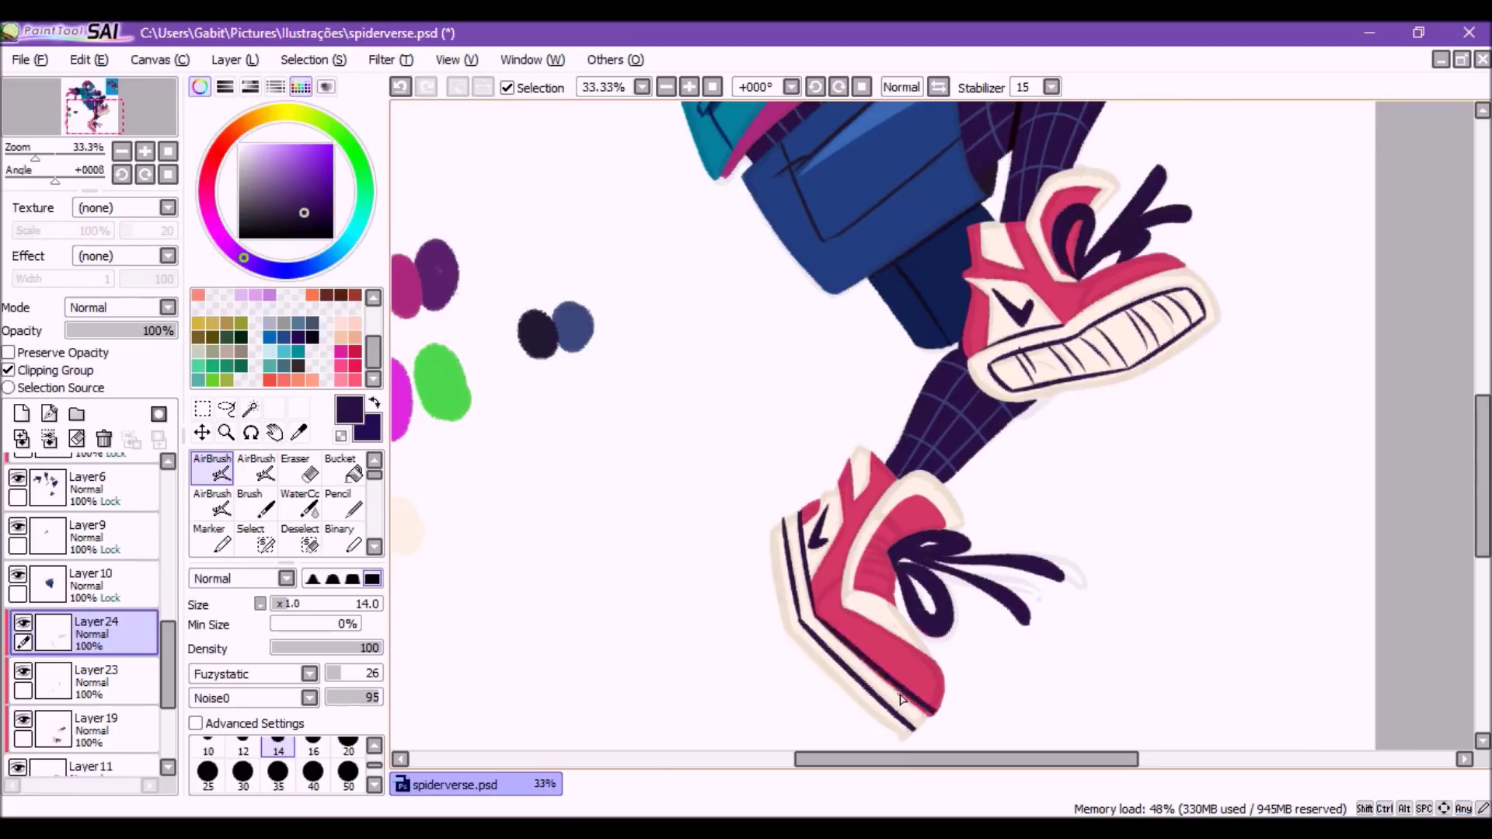
pyautogui.moveTo(953, 729); pyautogui.dragTo(1064, 836)
# Draw the lace rows across the lower sneaker's tongue and the seam lines on both sneakers in dark purple
pyautogui.scroll(-4, 983, 514)
pyautogui.moveTo(961, 509); pyautogui.dragTo(982, 514)
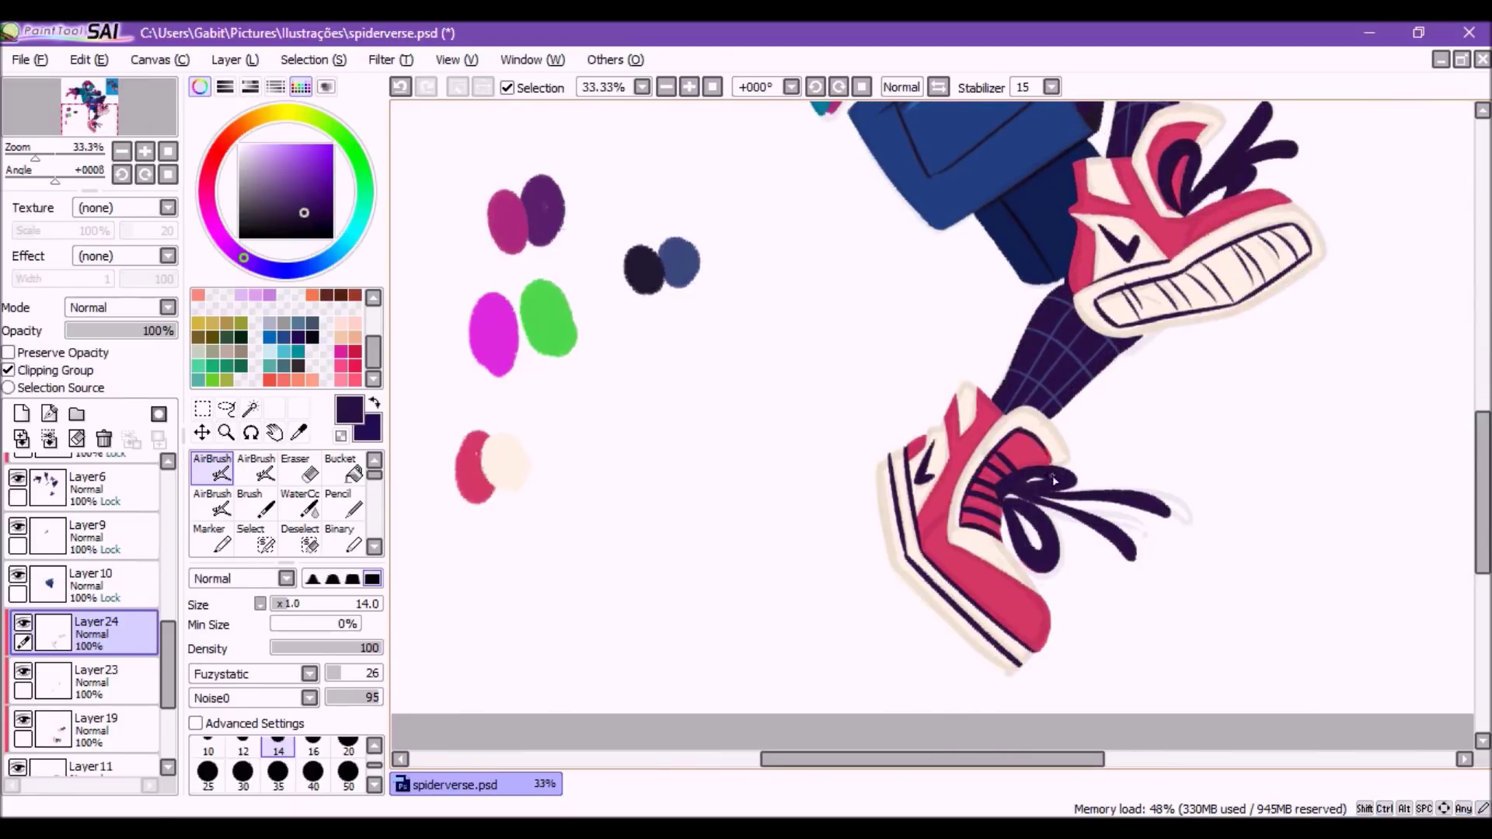
pyautogui.moveTo(1053, 469); pyautogui.dragTo(995, 471)
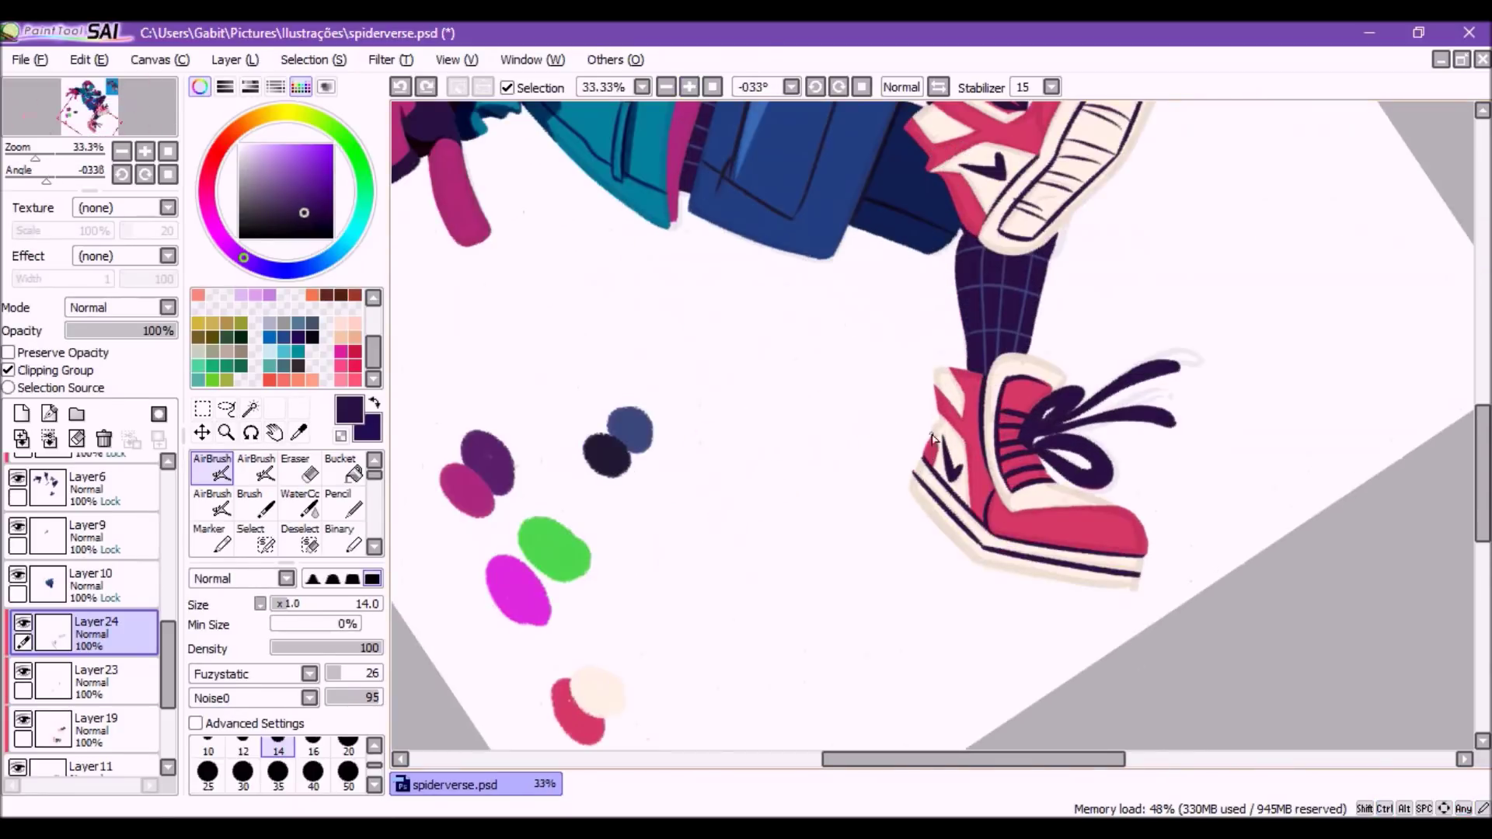
pyautogui.scroll(3, 995, 567)
pyautogui.press('Home')
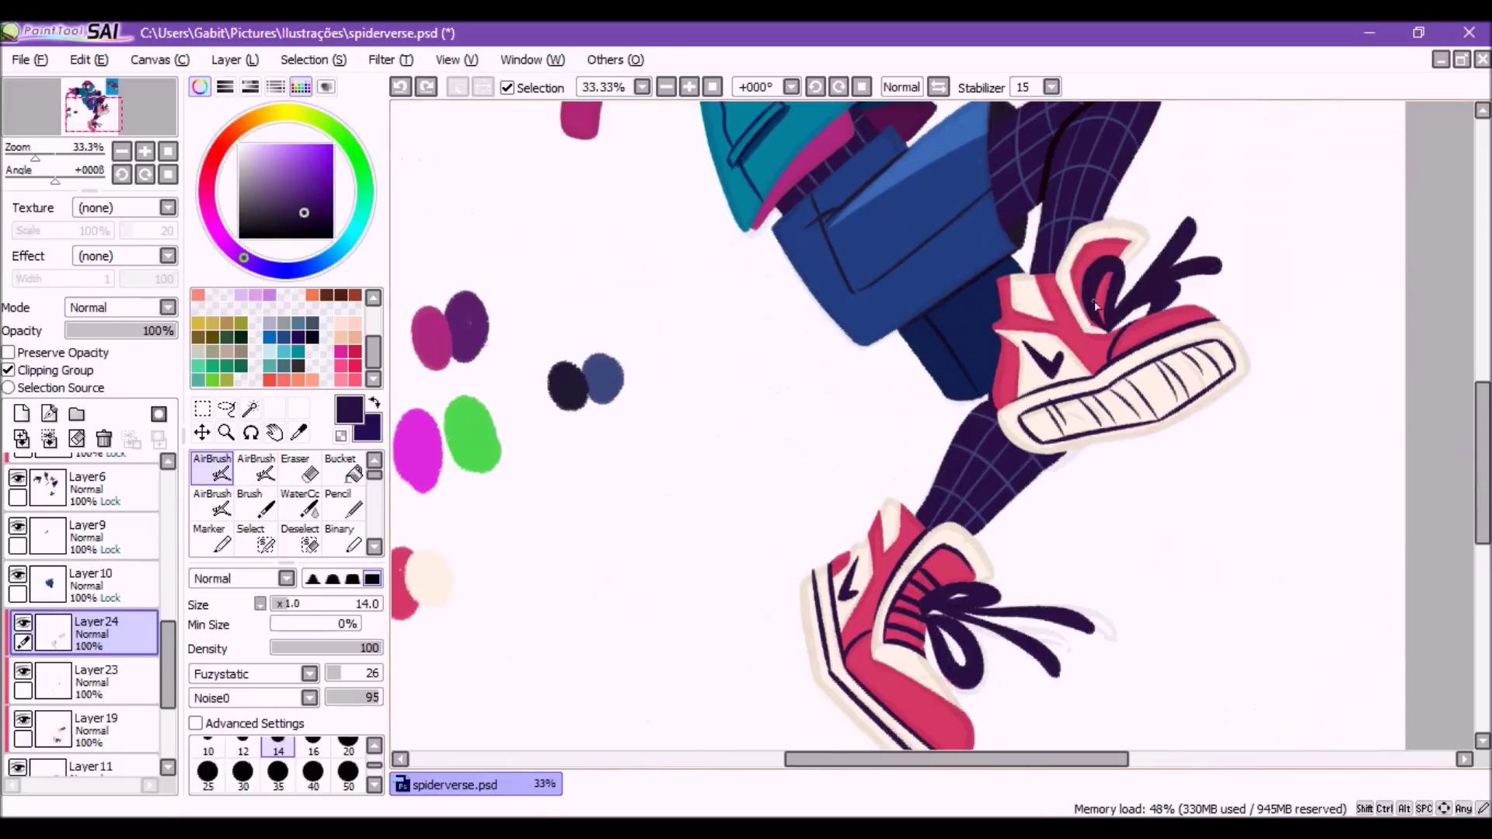
# Merge the sneakers' detail layers into Layer11 and hide the reference image and colour swatches
pyautogui.press('-')
pyautogui.click(101, 673)
pyautogui.click(93, 505)
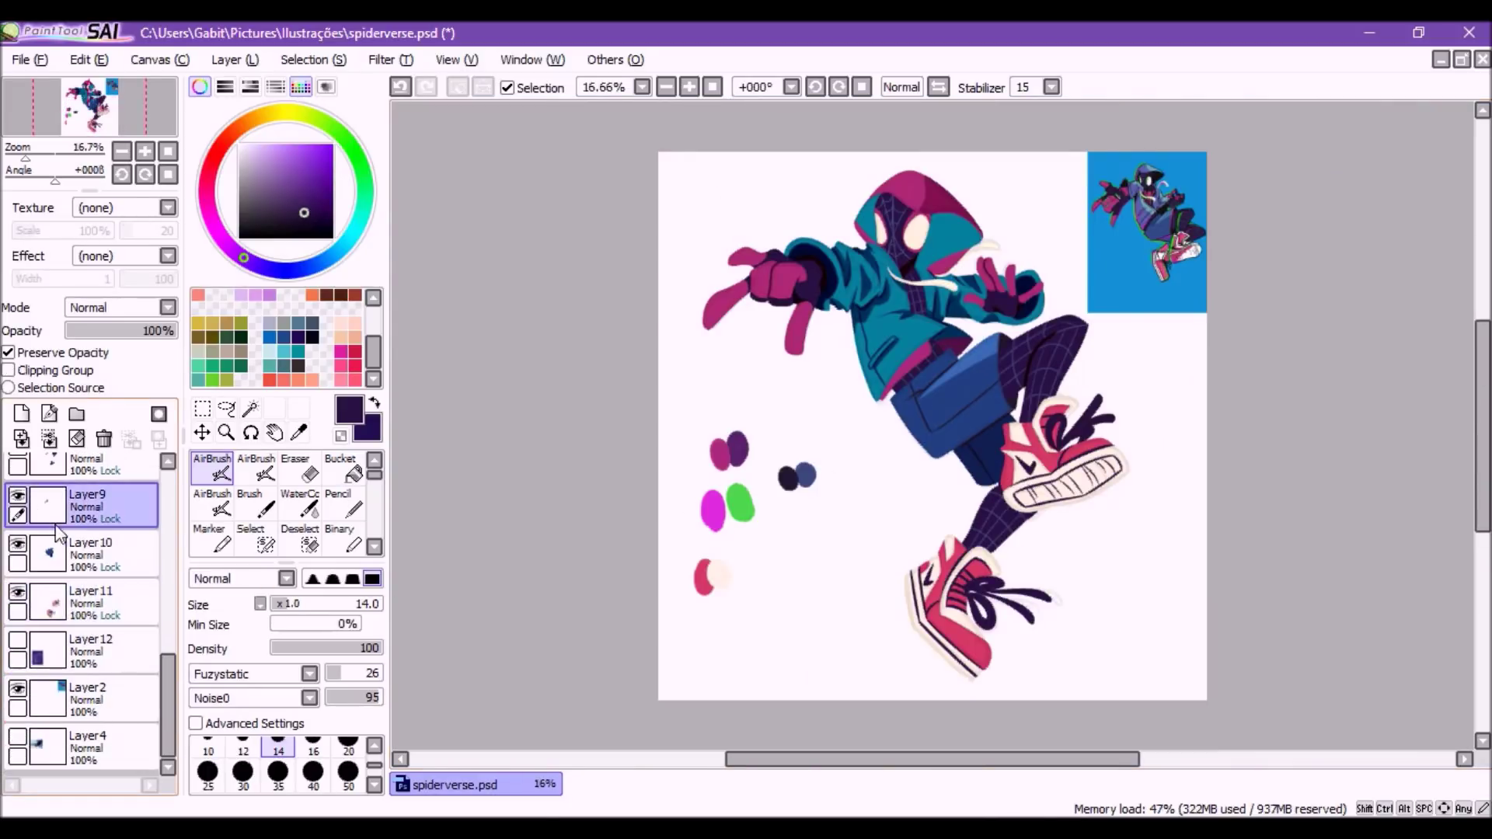
pyautogui.scroll(2, 173, 668)
pyautogui.scroll(-1, 169, 642)
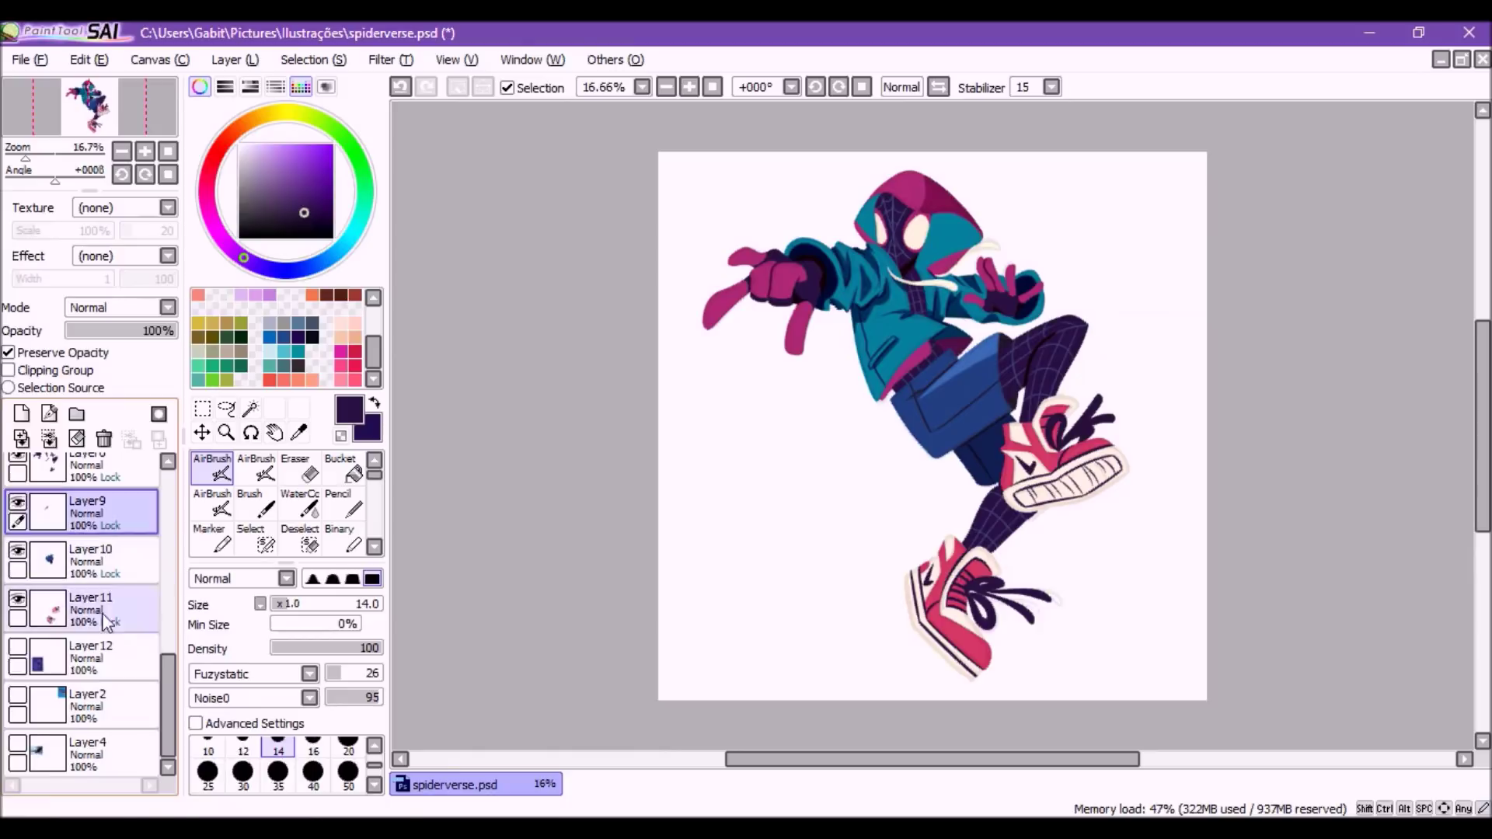
# Fill the background with light green on a new layer below Layer11 using the Bucket
pyautogui.click(342, 466)
pyautogui.click(777, 233)
pyautogui.scroll(2, 94, 621)
# Adjust the shorts on Layer10 with Brightness and Contrast, setting brightness to -11 and contrast to +13
pyautogui.click(94, 637)
pyautogui.click(391, 60)
pyautogui.click(447, 103)
pyautogui.click(301, 440)
pyautogui.moveTo(275, 405); pyautogui.dragTo(259, 438)
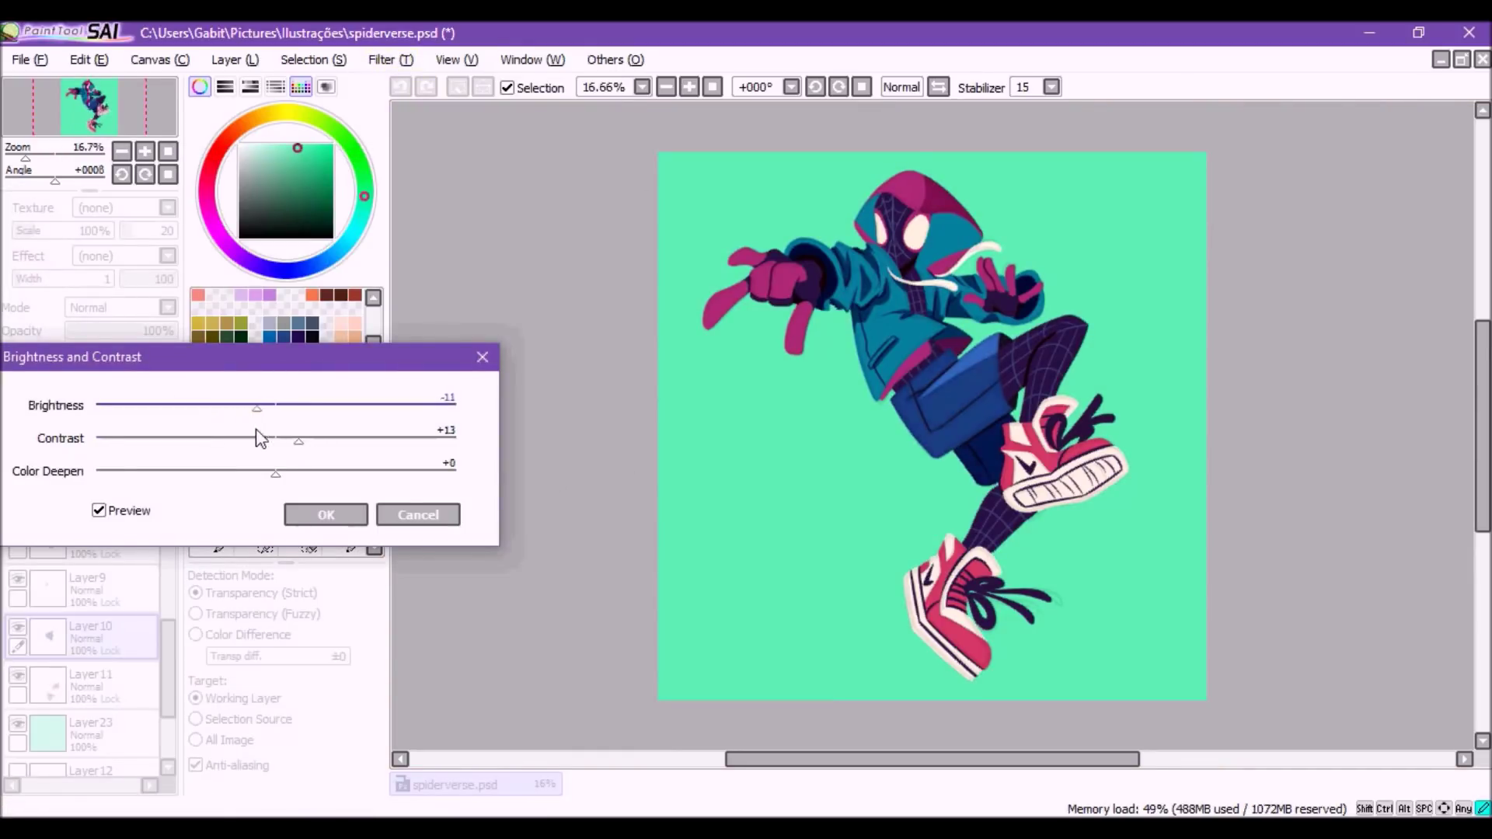
pyautogui.click(297, 513)
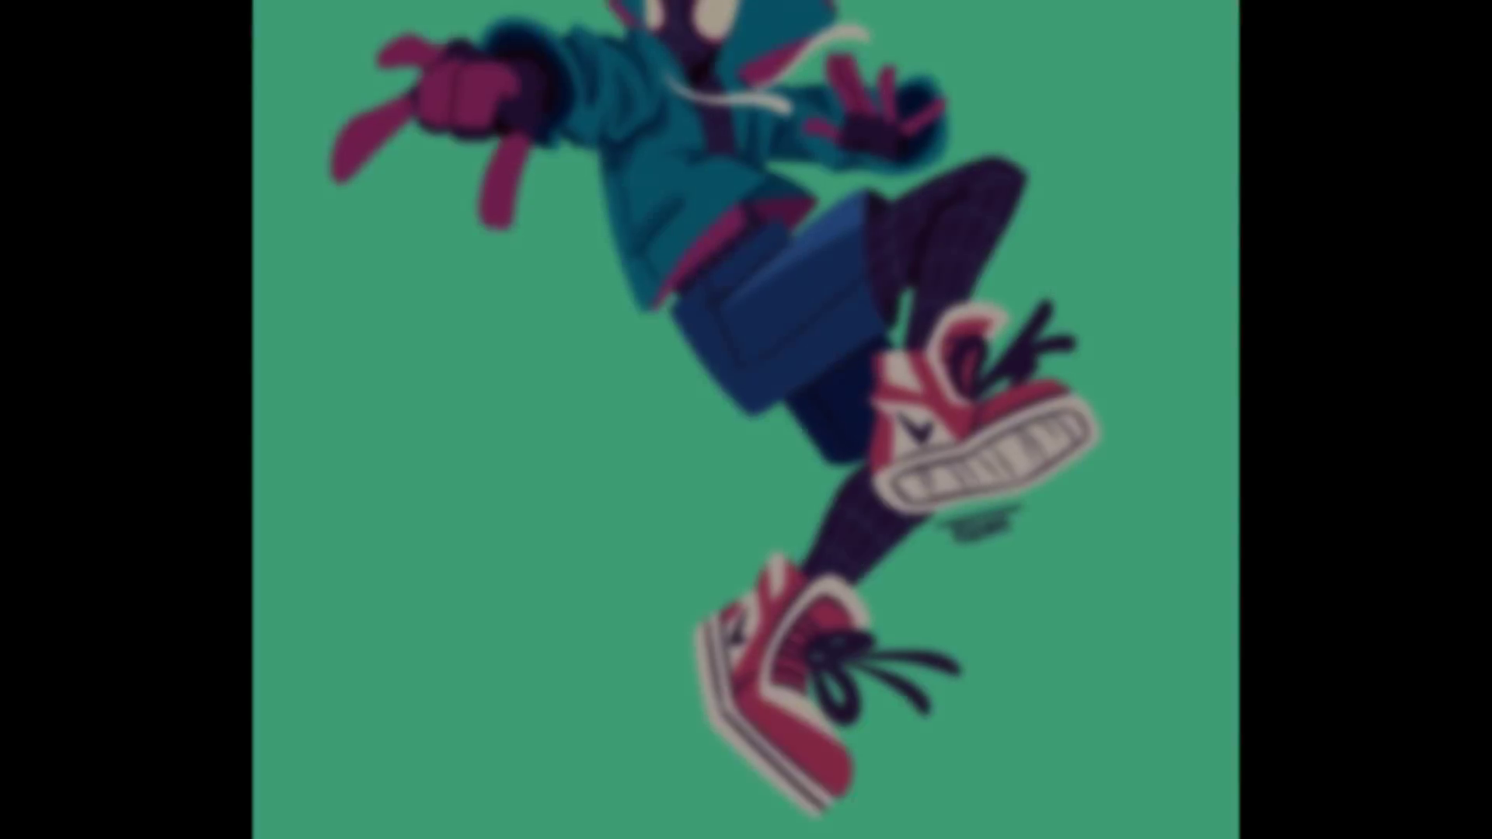